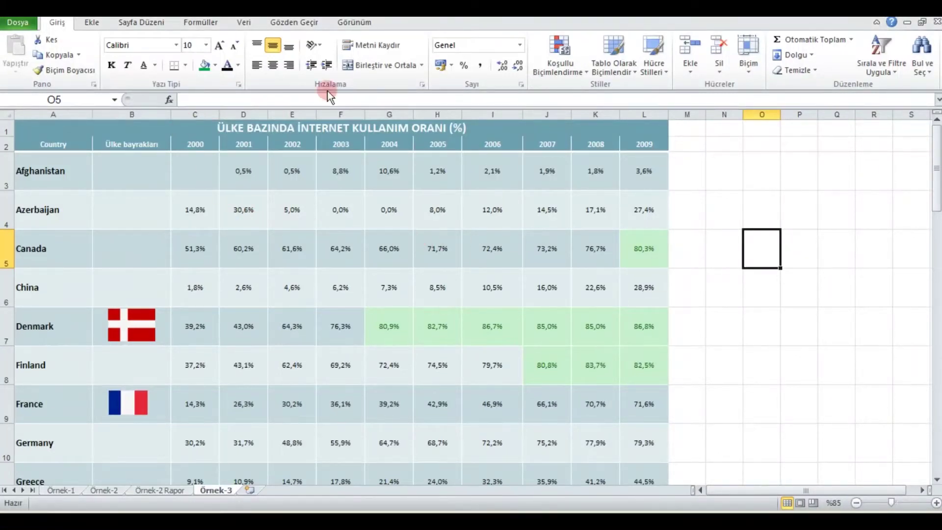
# Restore the workbook window beside Kopya EXCEL EĞİTİM, return to the internet-usage table, and select cell B4.
pyautogui.click(922, 22)
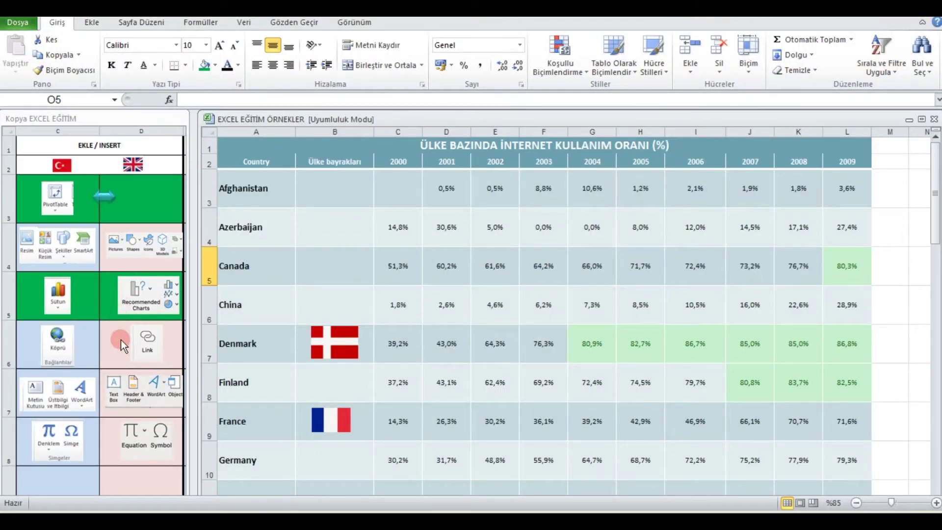
pyautogui.click(111, 207)
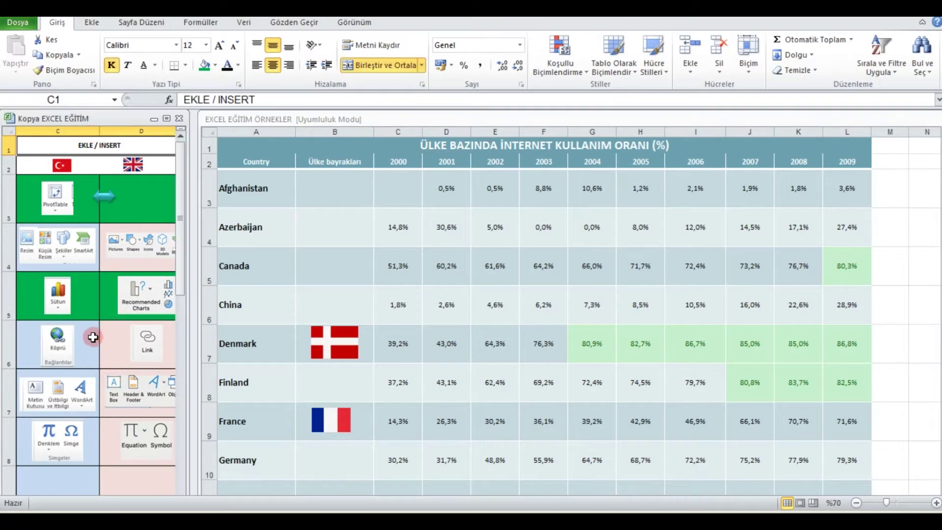
pyautogui.click(368, 263)
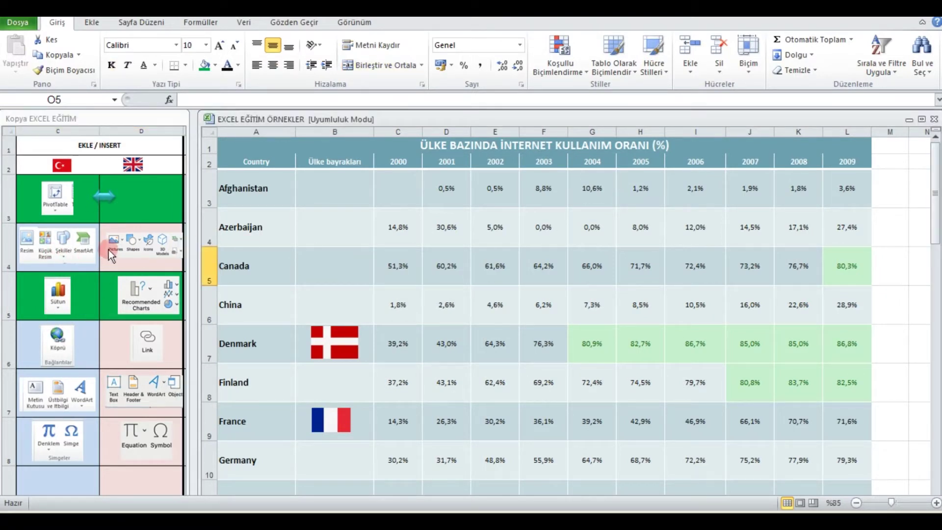
pyautogui.click(336, 343)
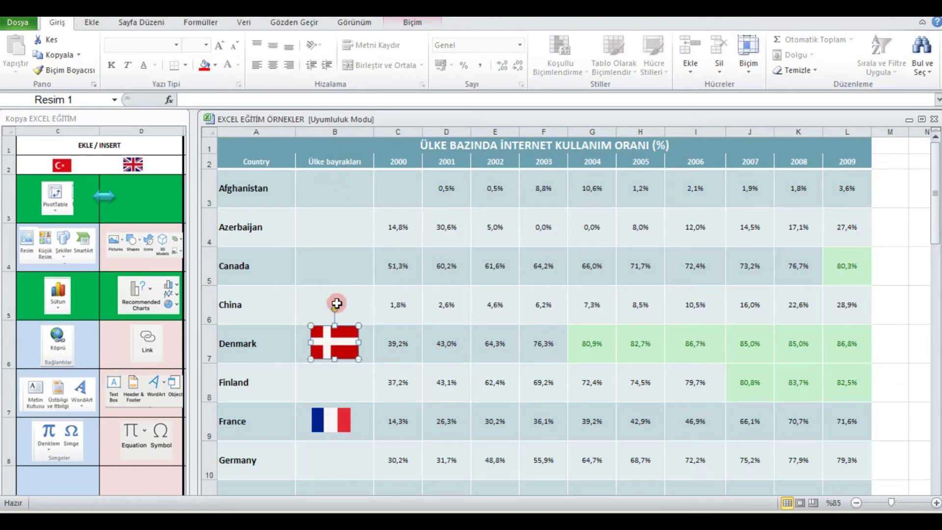
pyautogui.click(345, 219)
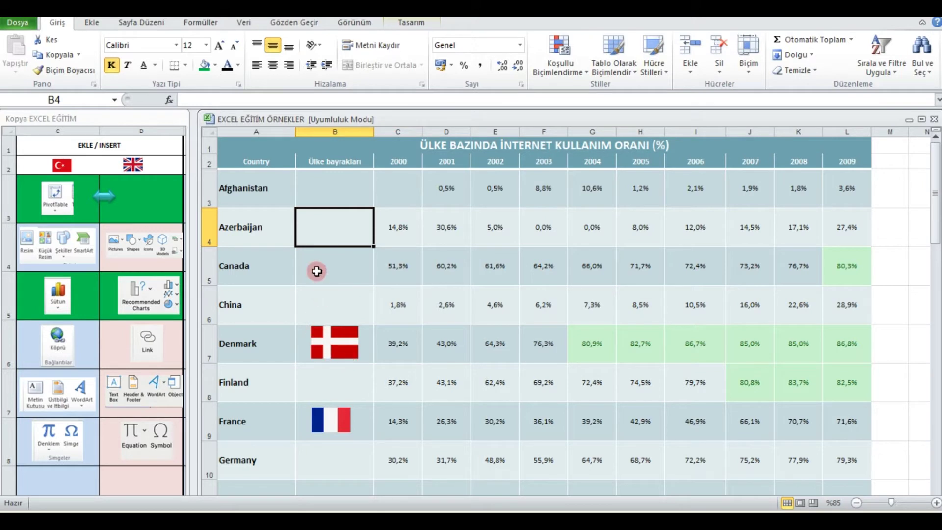
pyautogui.click(93, 22)
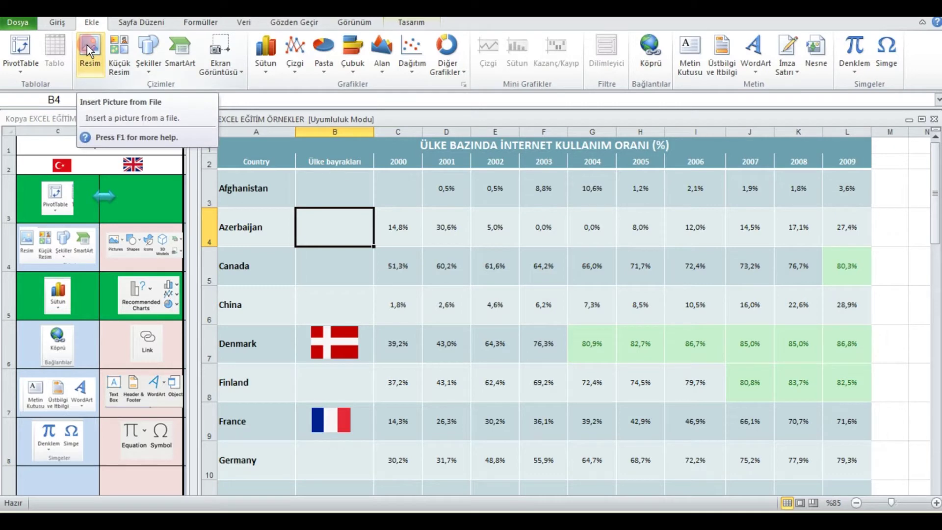
# Insert the fransa flag picture into column B at row 4 and stretch it to 4,83 cm tall.
pyautogui.click(87, 45)
pyautogui.moveTo(463, 175); pyautogui.dragTo(463, 234)
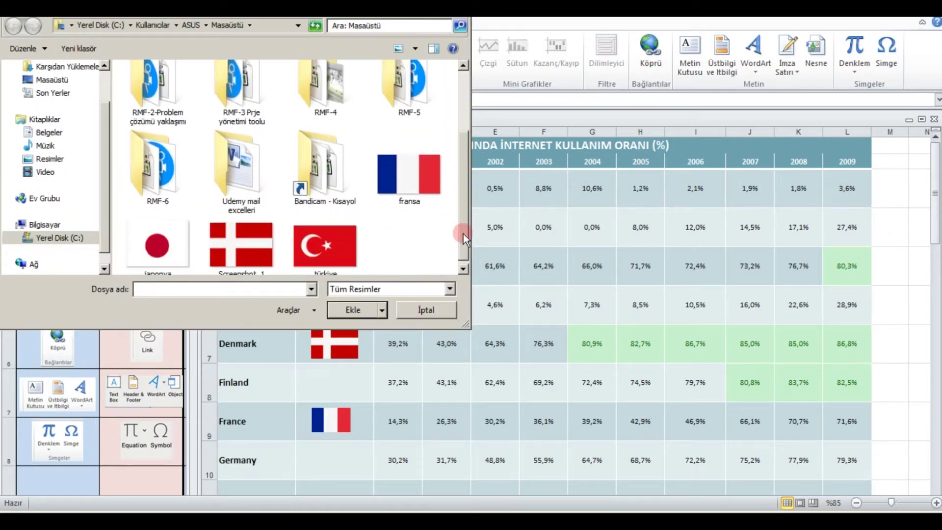
pyautogui.doubleClick(425, 179)
pyautogui.moveTo(350, 257)
pyautogui.mouseDown()
pyautogui.moveTo(569, 268)
pyautogui.moveTo(342, 235)
pyautogui.moveTo(342, 213)
pyautogui.moveTo(364, 196)
pyautogui.moveTo(363, 234)
pyautogui.moveTo(446, 223)
pyautogui.mouseUp()
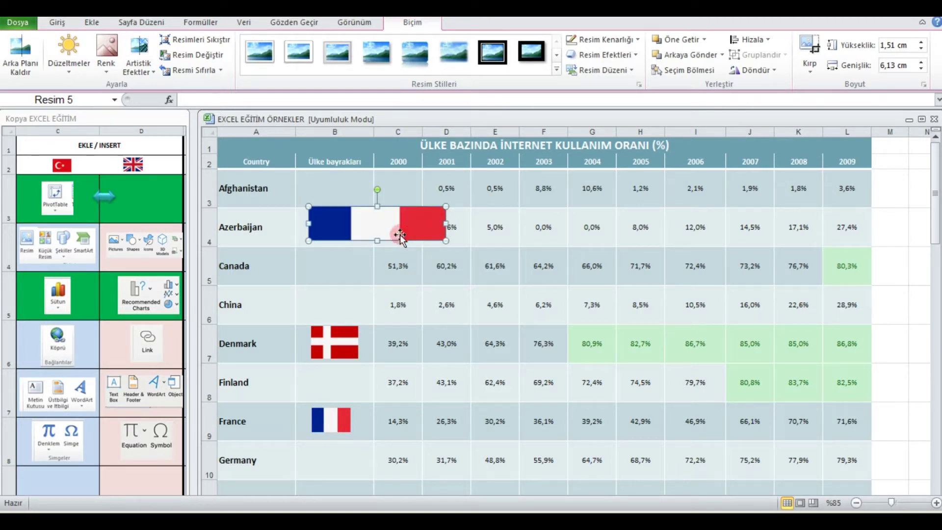
pyautogui.moveTo(375, 240); pyautogui.dragTo(377, 314)
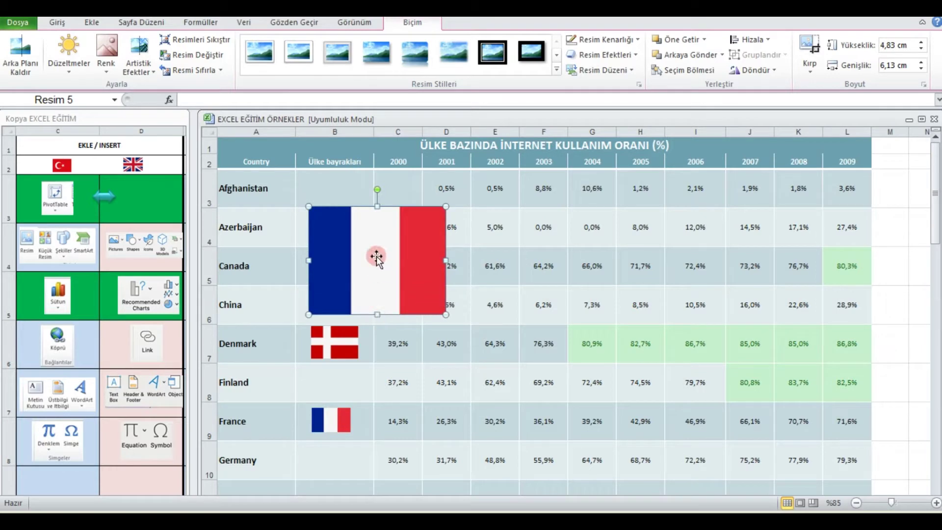
pyautogui.press('Delete')
# Return to the top of the table and select the Denmark flag in row 7 to show its Format tools.
pyautogui.scroll(-1, 370, 295)
pyautogui.scroll(-4, 366, 320)
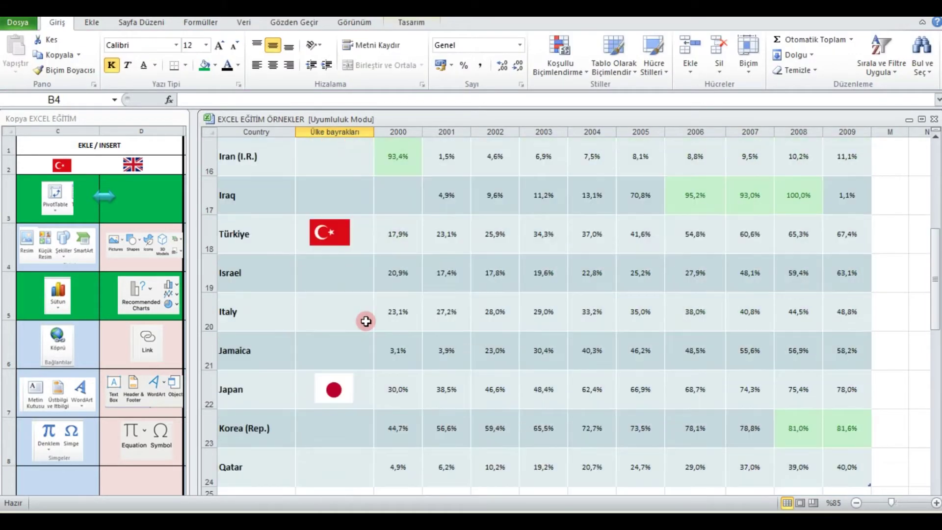
pyautogui.scroll(5, 366, 322)
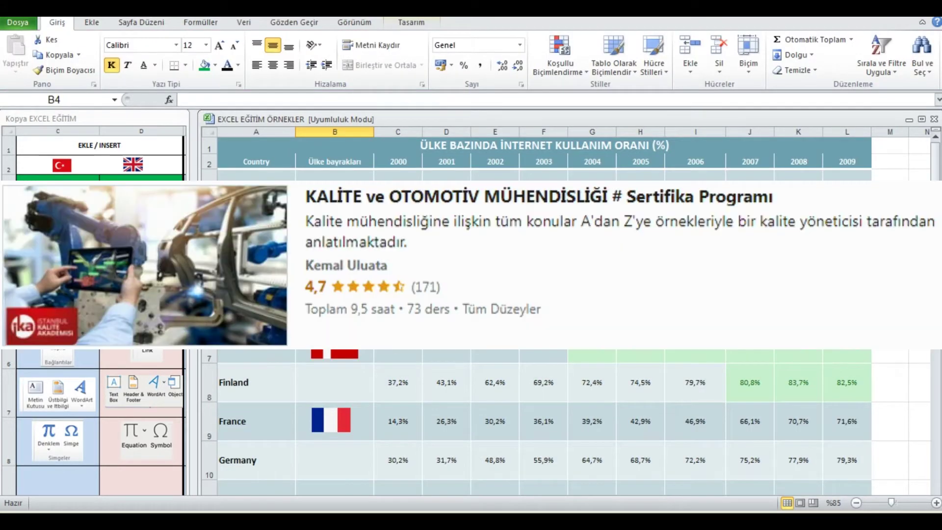
pyautogui.click(334, 353)
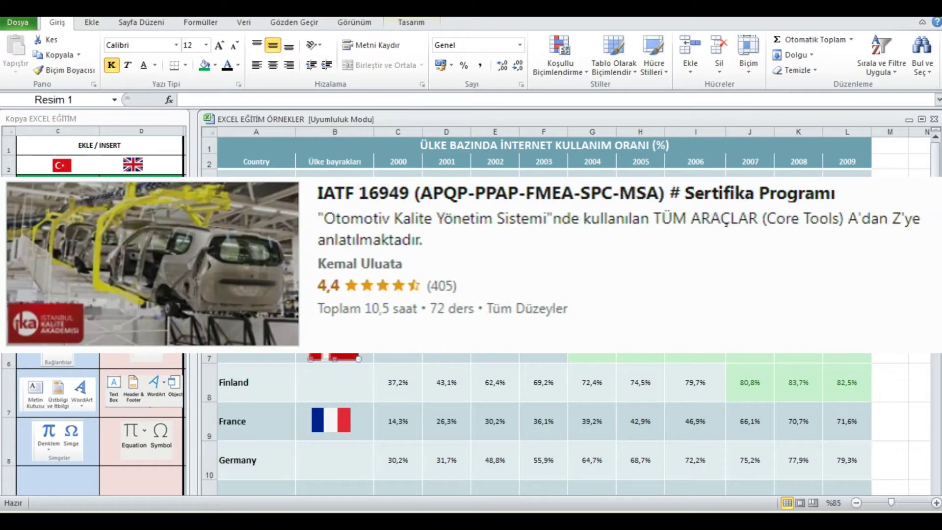
pyautogui.moveTo(348, 350); pyautogui.dragTo(346, 352)
pyautogui.click(339, 345)
pyautogui.click(341, 360)
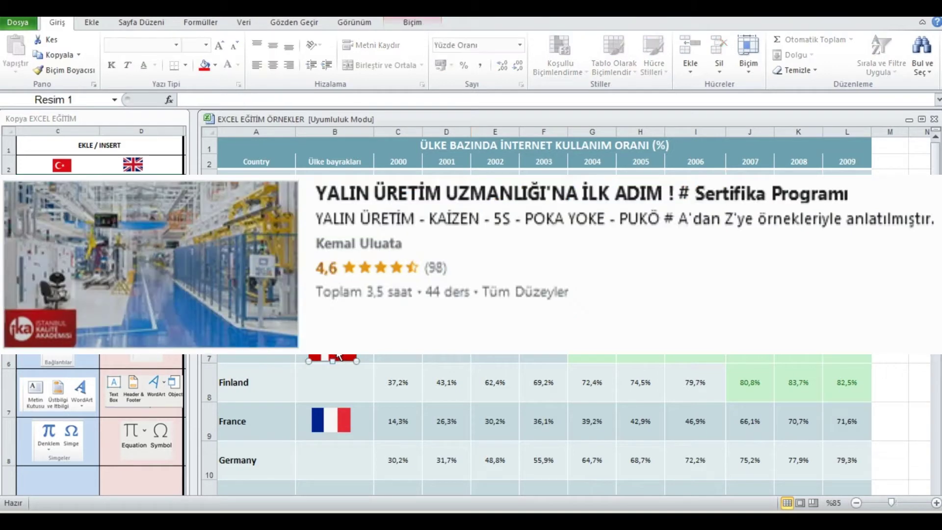
pyautogui.doubleClick(338, 357)
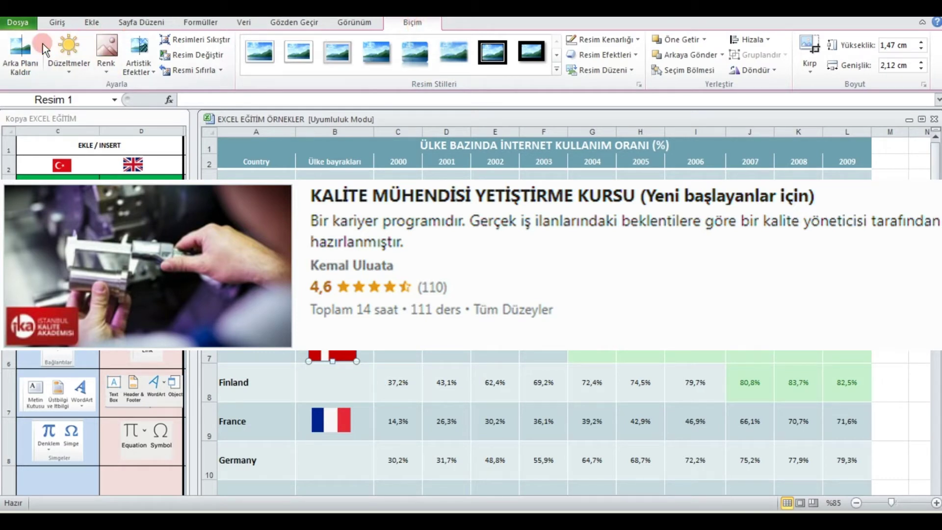
# Preview the Corrections, Color and Artistic Effects galleries and move the Denmark flag, enlarged to 3,98 × 5,74 cm, to H3.
pyautogui.click(66, 57)
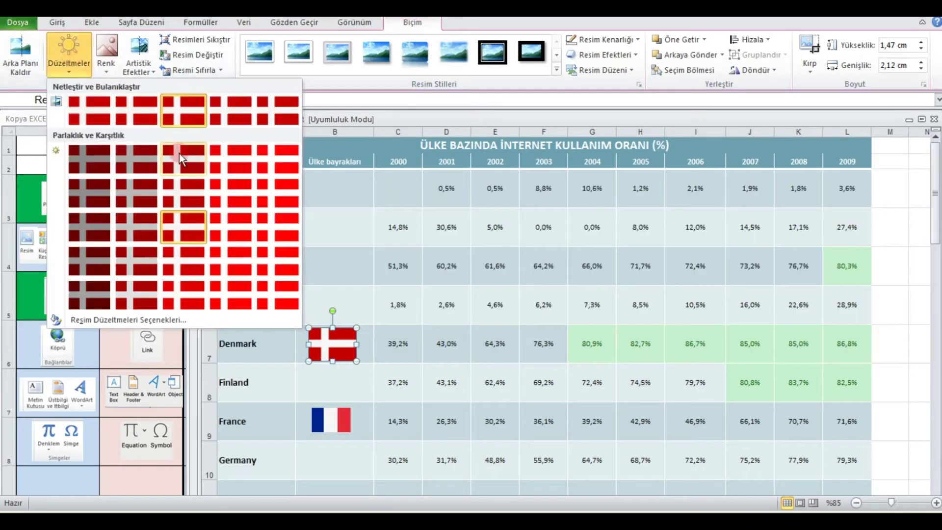
pyautogui.click(107, 58)
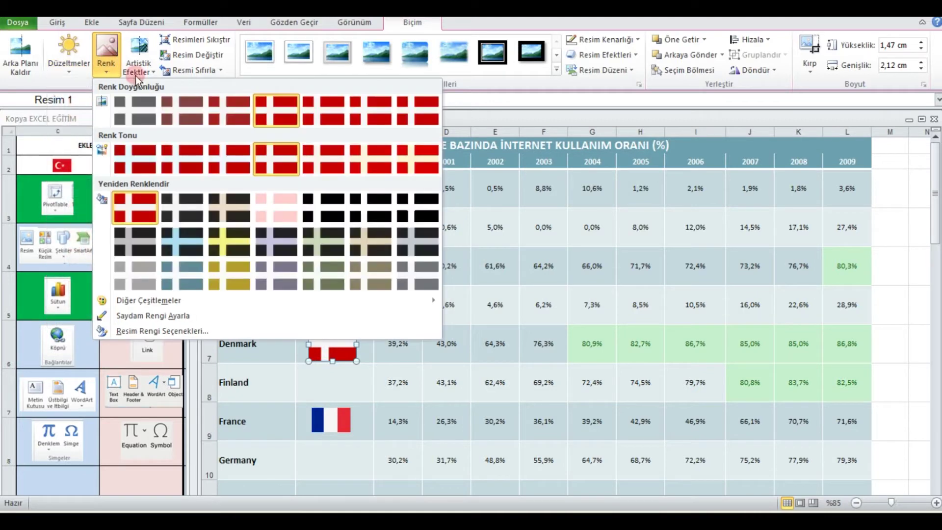
pyautogui.click(480, 356)
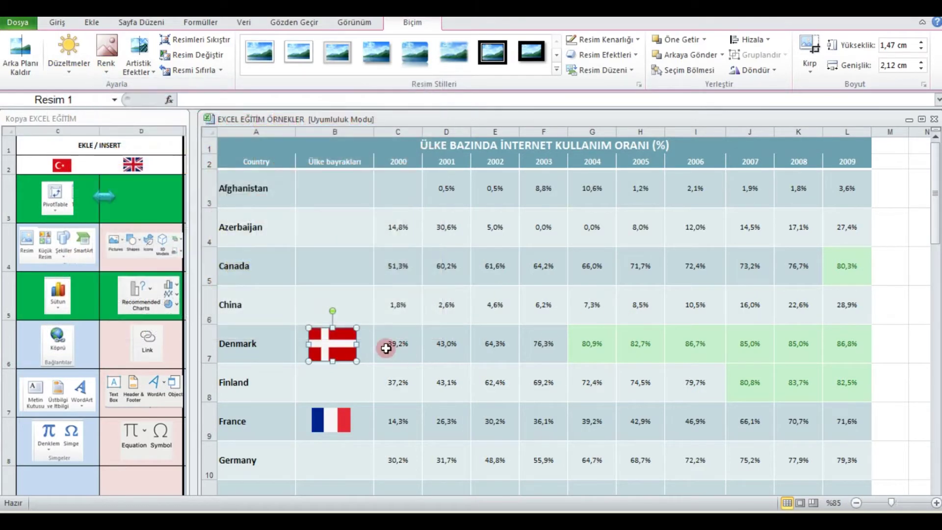
pyautogui.moveTo(343, 346)
pyautogui.mouseDown()
pyautogui.moveTo(373, 345)
pyautogui.moveTo(718, 233)
pyautogui.moveTo(577, 244)
pyautogui.mouseUp()
pyautogui.click(143, 59)
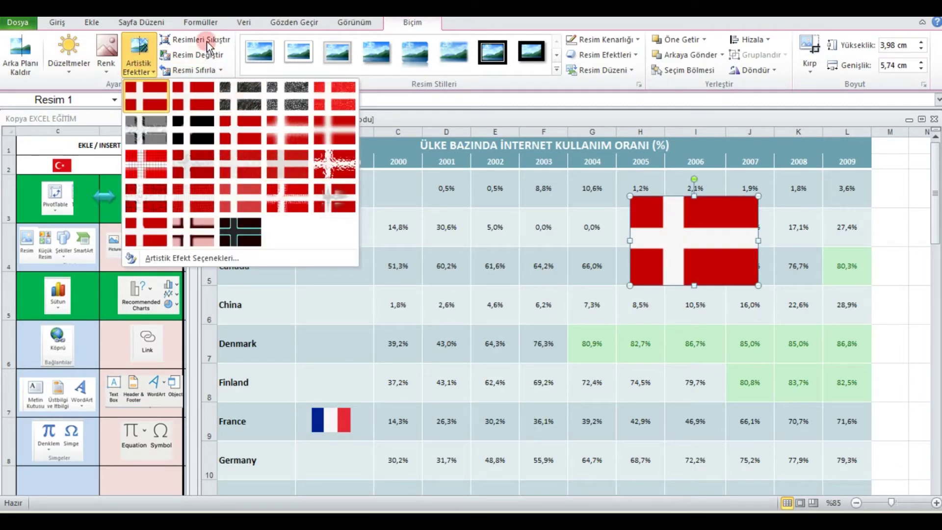
pyautogui.click(386, 181)
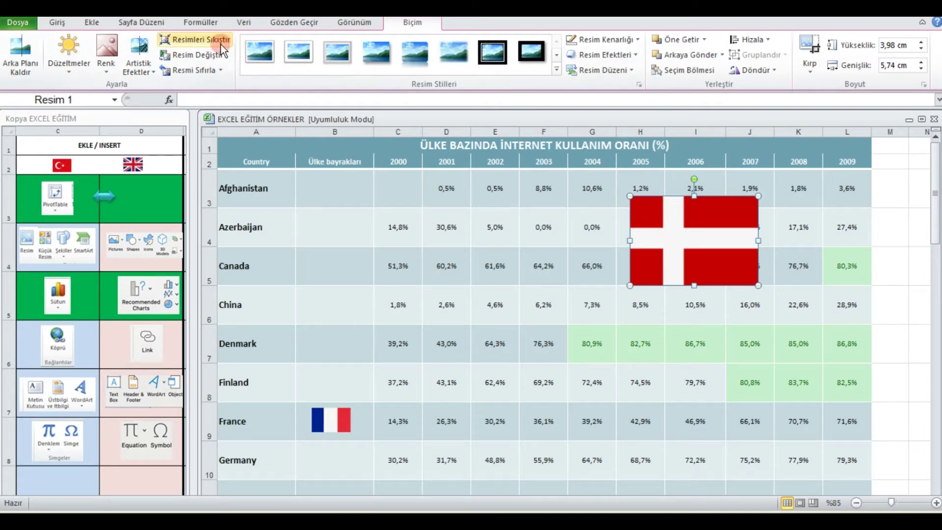
pyautogui.click(206, 44)
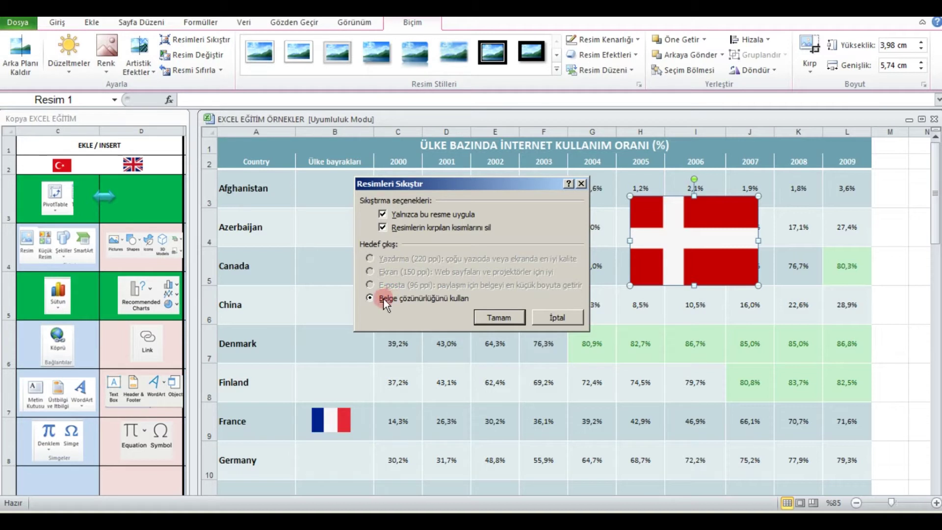
# Choose 'Use document resolution' in Compress Pictures and confirm with OK.
pyautogui.click(501, 319)
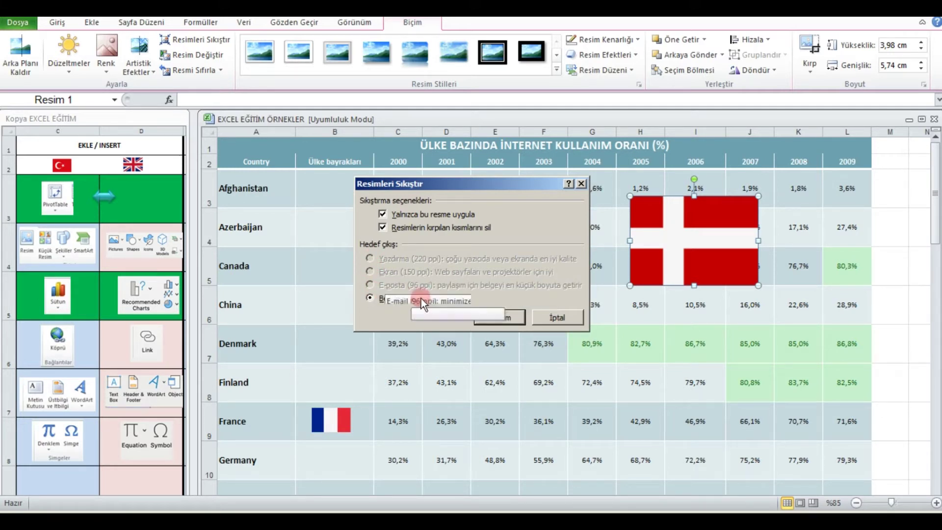
pyautogui.click(544, 323)
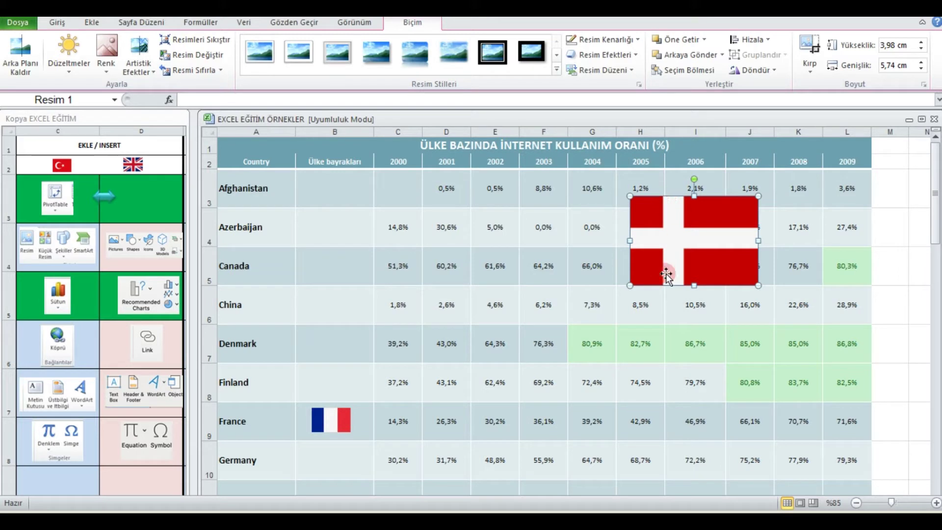
# Apply a soft shadow picture style to the Denmark flag, move it over C–E, and bring the France flag beside it.
pyautogui.click(552, 70)
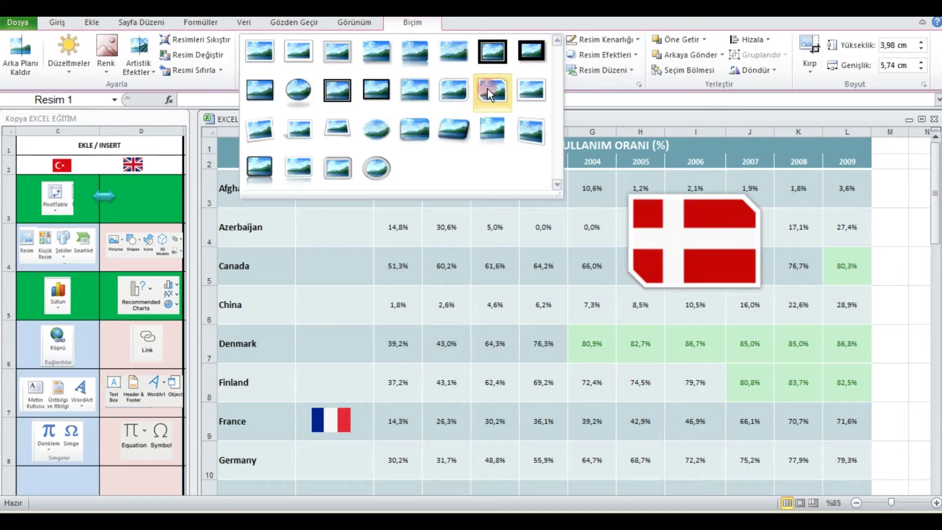
pyautogui.click(379, 59)
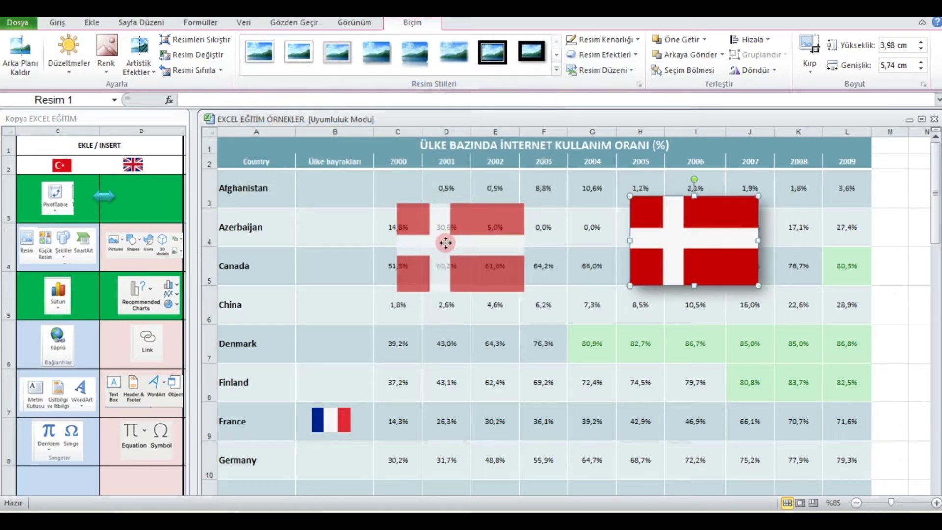
pyautogui.moveTo(678, 235); pyautogui.dragTo(444, 242)
pyautogui.moveTo(487, 272); pyautogui.dragTo(425, 261)
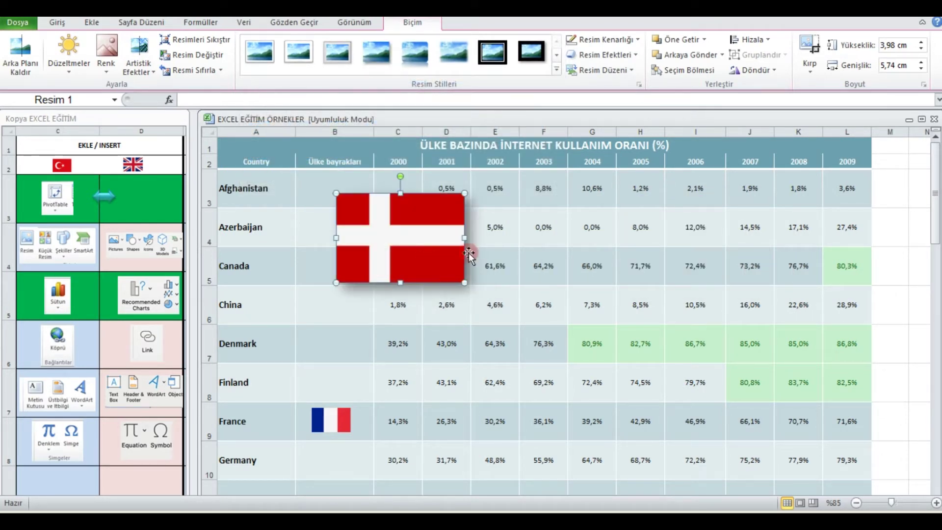
pyautogui.moveTo(349, 415)
pyautogui.mouseDown()
pyautogui.moveTo(379, 405)
pyautogui.moveTo(538, 207)
pyautogui.moveTo(697, 323)
pyautogui.mouseUp()
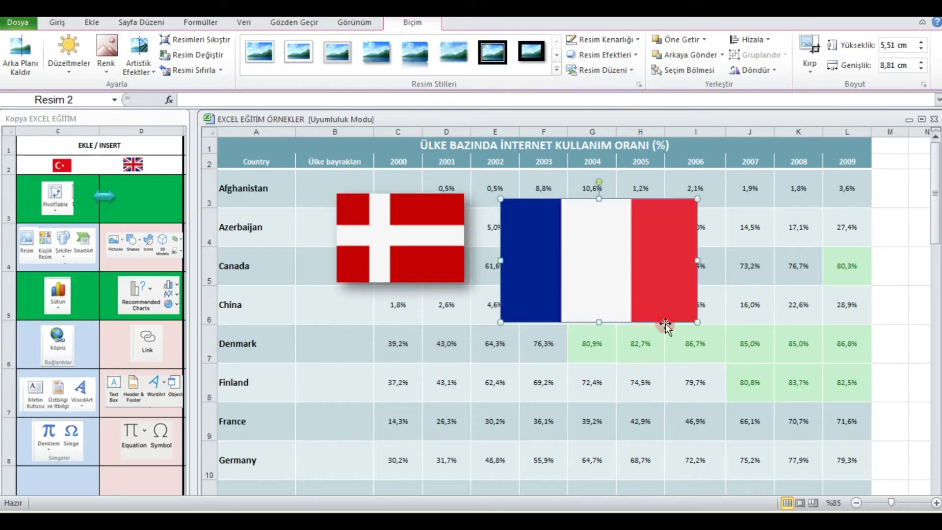
pyautogui.click(620, 42)
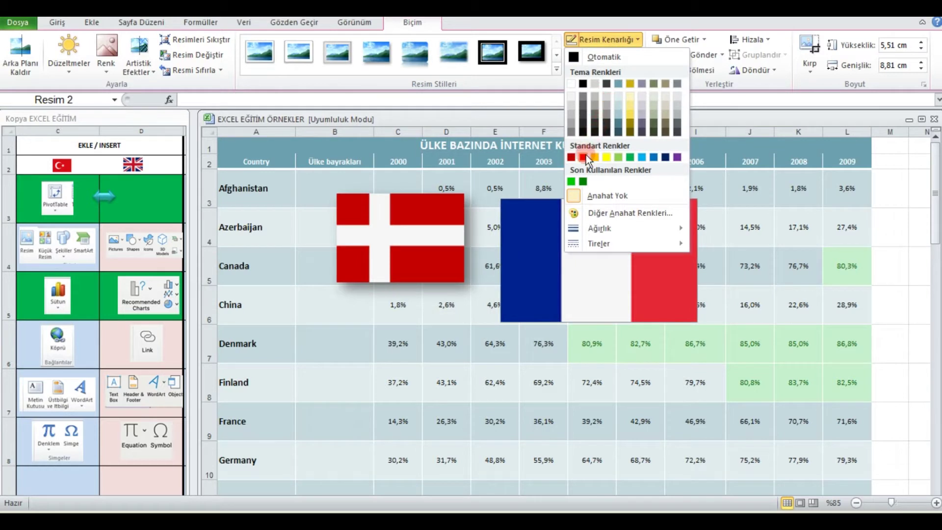
pyautogui.moveTo(624, 228)
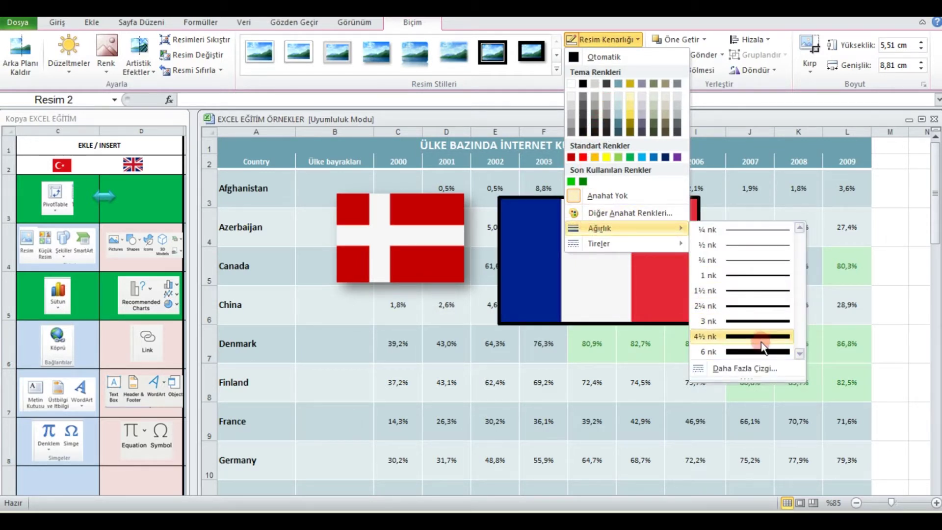
pyautogui.click(664, 393)
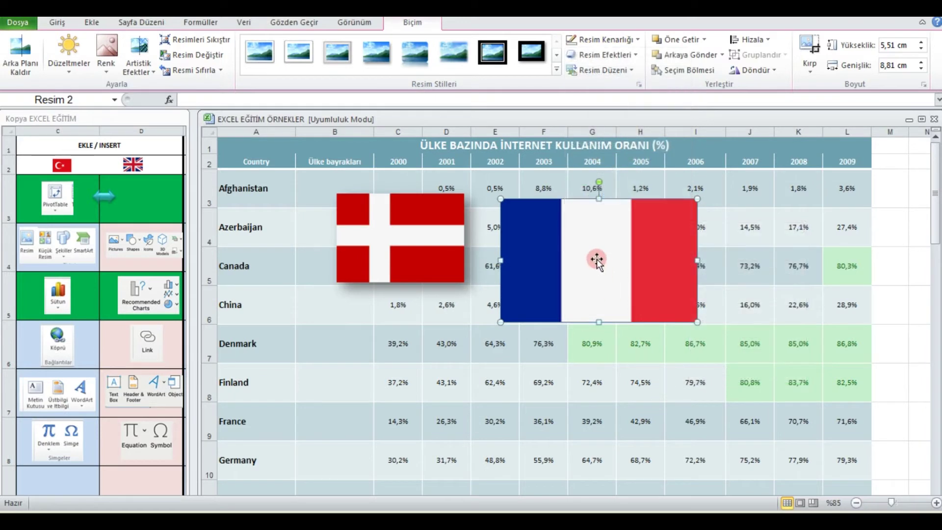
pyautogui.click(617, 57)
pyautogui.moveTo(628, 204)
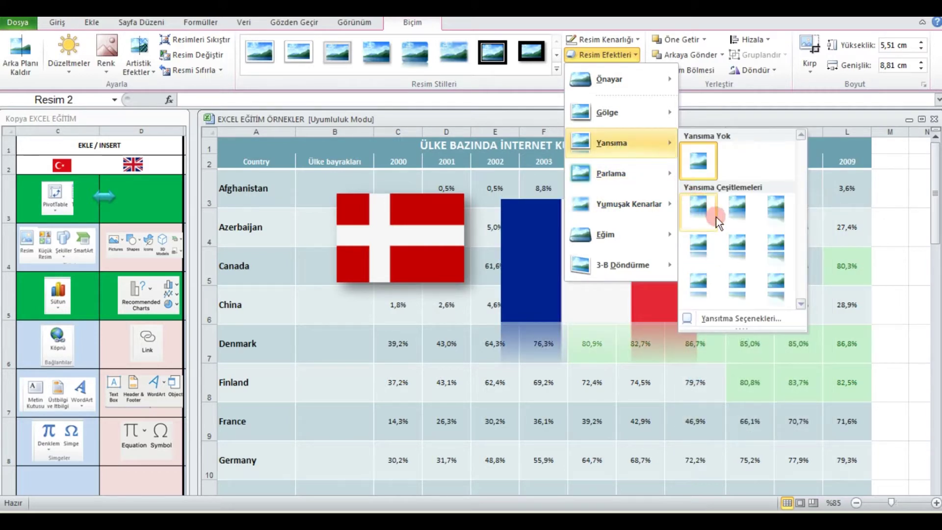
pyautogui.moveTo(608, 112)
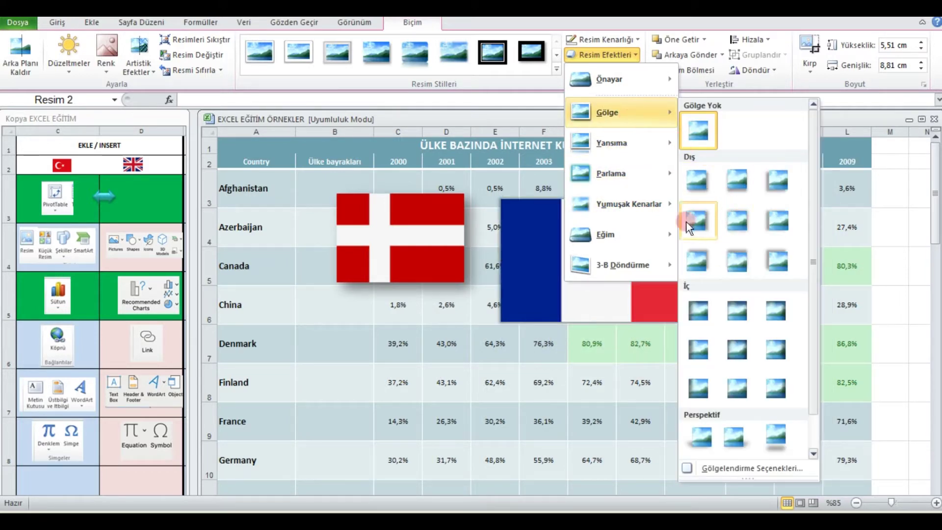
pyautogui.click(602, 246)
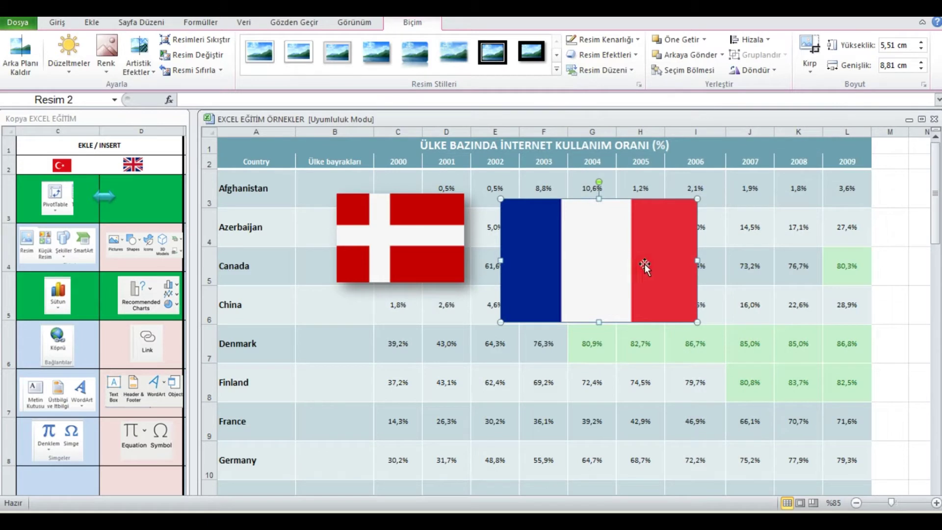
pyautogui.click(454, 245)
pyautogui.moveTo(599, 281)
pyautogui.mouseDown()
pyautogui.moveTo(531, 288)
pyautogui.moveTo(523, 298)
pyautogui.mouseUp()
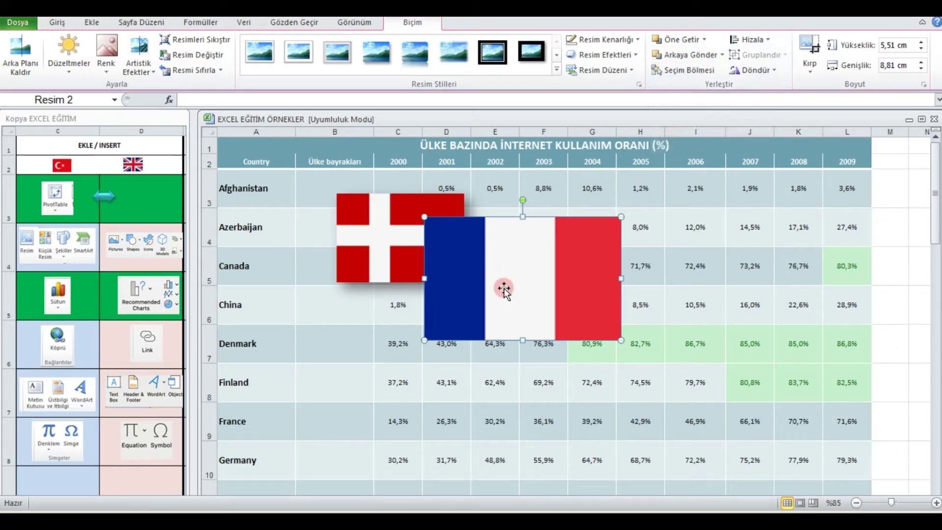
# Send the French flag behind the Danish flag, check the stacking, and preview the Rotate options without rotating.
pyautogui.click(690, 55)
pyautogui.click(691, 270)
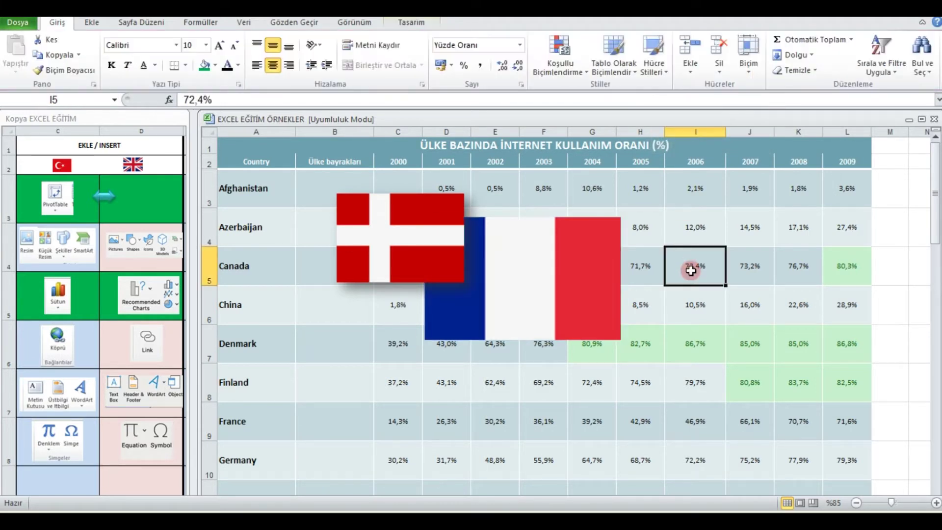
pyautogui.click(575, 266)
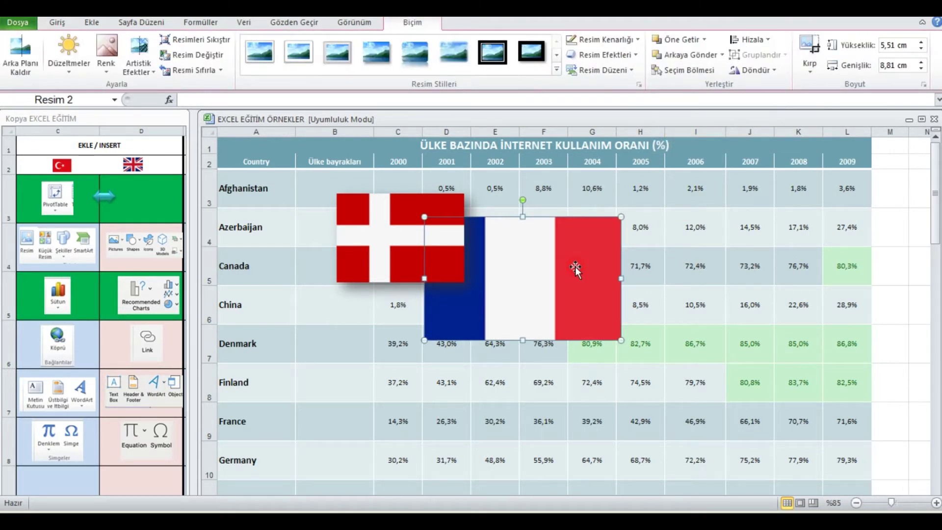
pyautogui.click(693, 259)
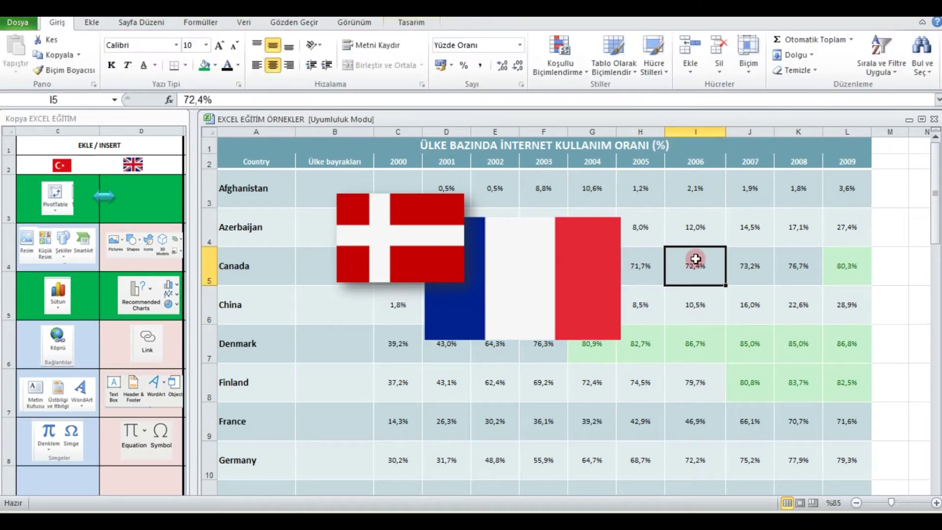
pyautogui.click(509, 246)
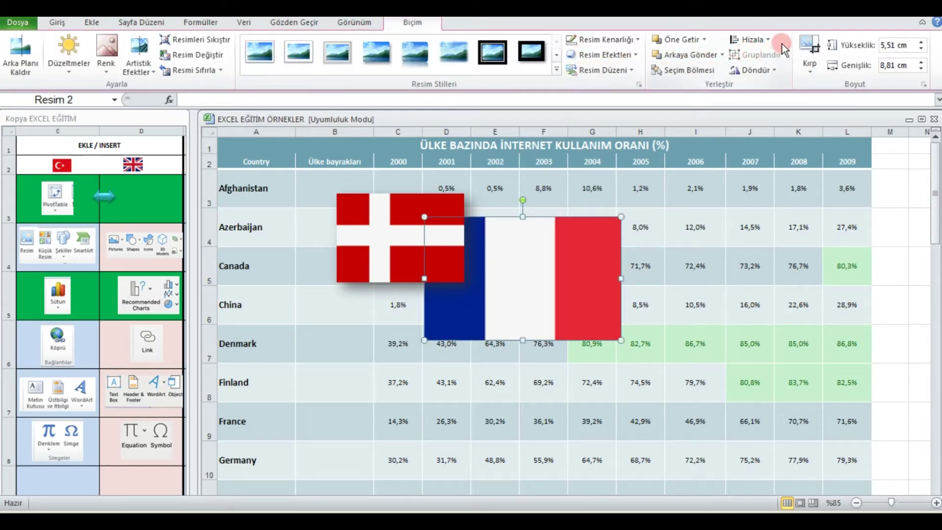
pyautogui.click(768, 69)
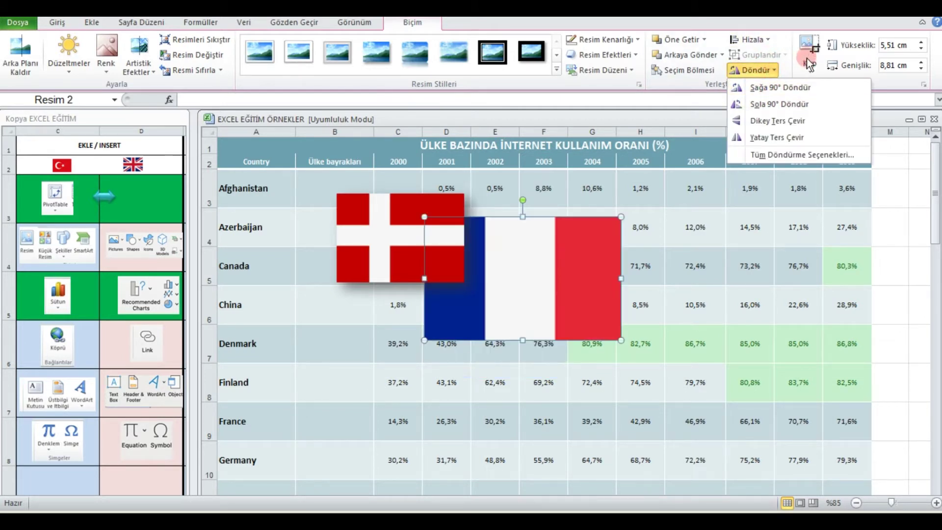
pyautogui.click(780, 310)
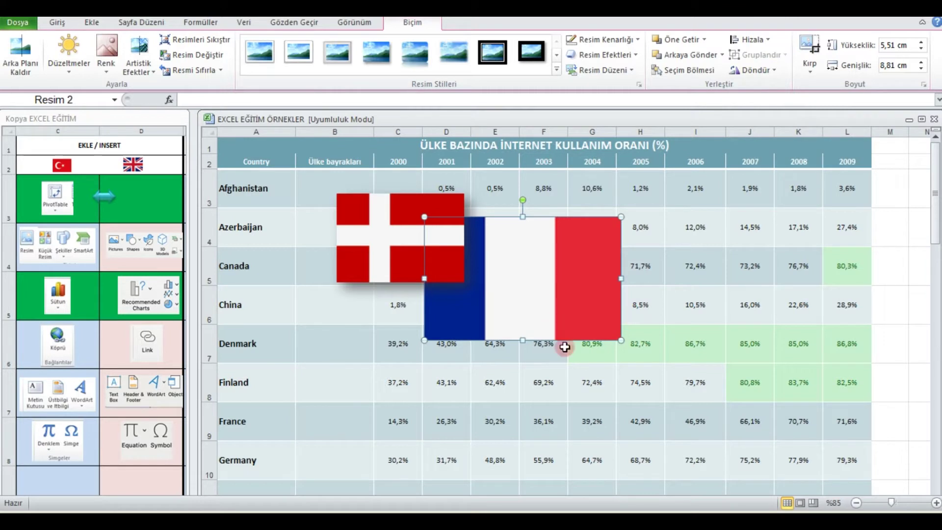
# Move the Danish flag beside Denmark in column B and shrink it to cell size.
pyautogui.click(639, 380)
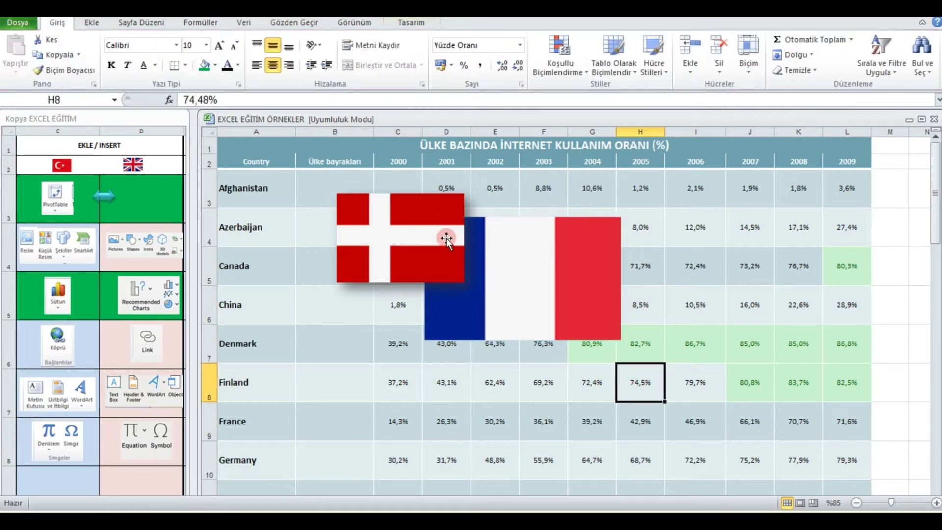
pyautogui.moveTo(446, 239); pyautogui.dragTo(399, 321)
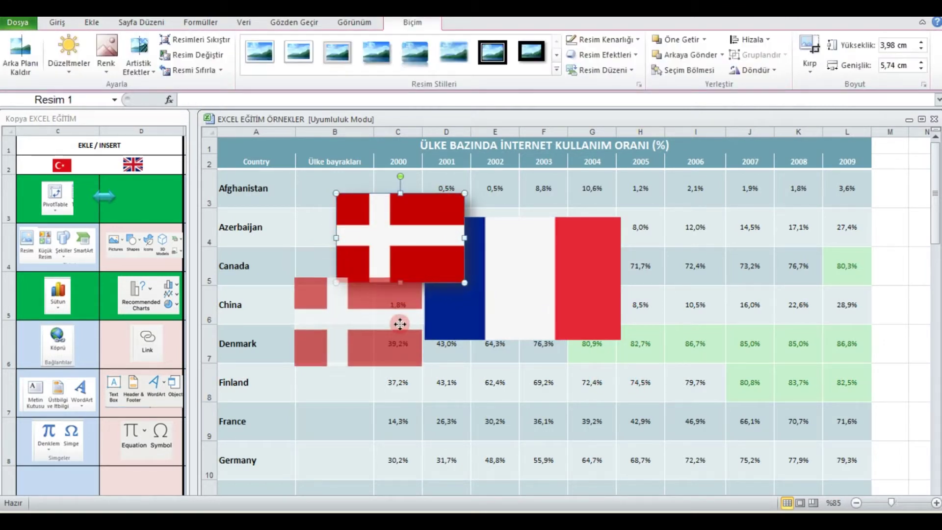
pyautogui.moveTo(400, 321); pyautogui.dragTo(390, 339)
pyautogui.moveTo(403, 382)
pyautogui.mouseDown()
pyautogui.moveTo(330, 328)
pyautogui.moveTo(326, 346)
pyautogui.moveTo(354, 358)
pyautogui.mouseUp()
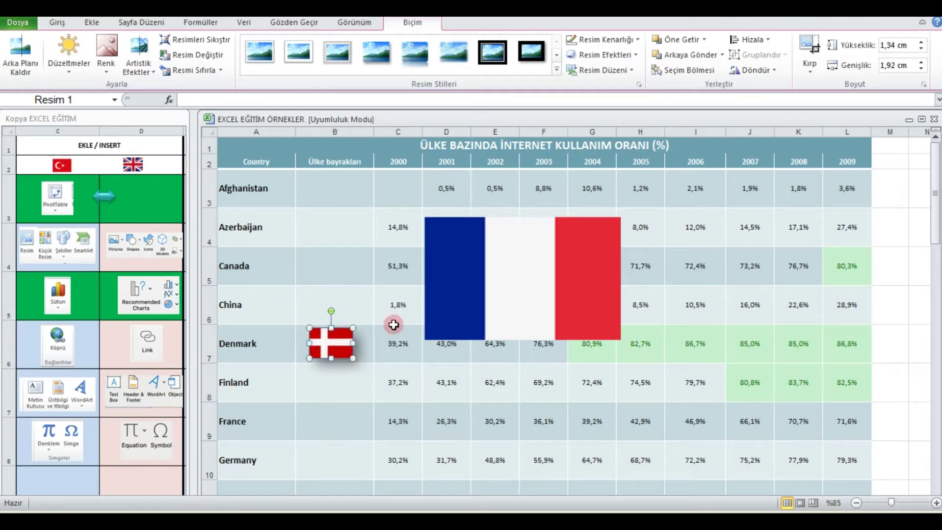
# Move the French flag beside France in column B and shrink it to about 1,4 × 2,2 cm.
pyautogui.scroll(-3, 393, 325)
pyautogui.moveTo(463, 222); pyautogui.dragTo(404, 385)
pyautogui.scroll(-3, 403, 386)
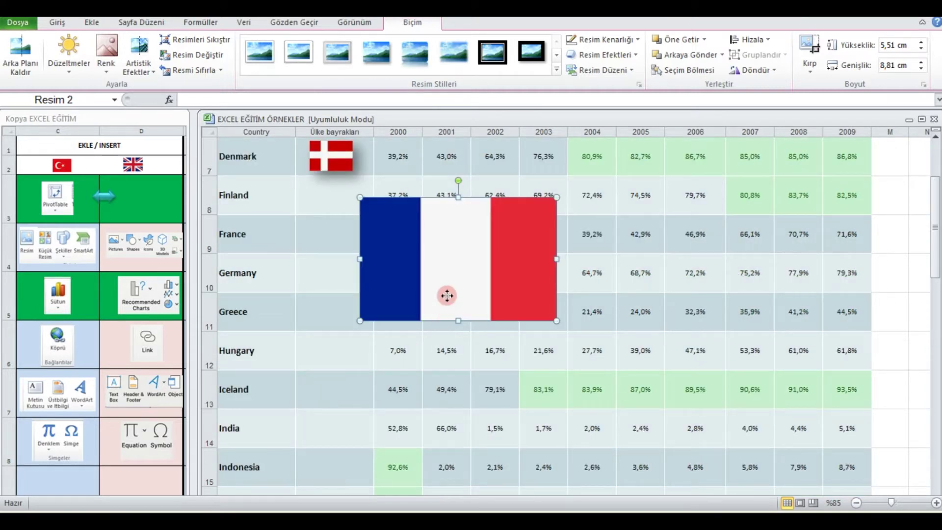
pyautogui.moveTo(446, 295); pyautogui.dragTo(386, 284)
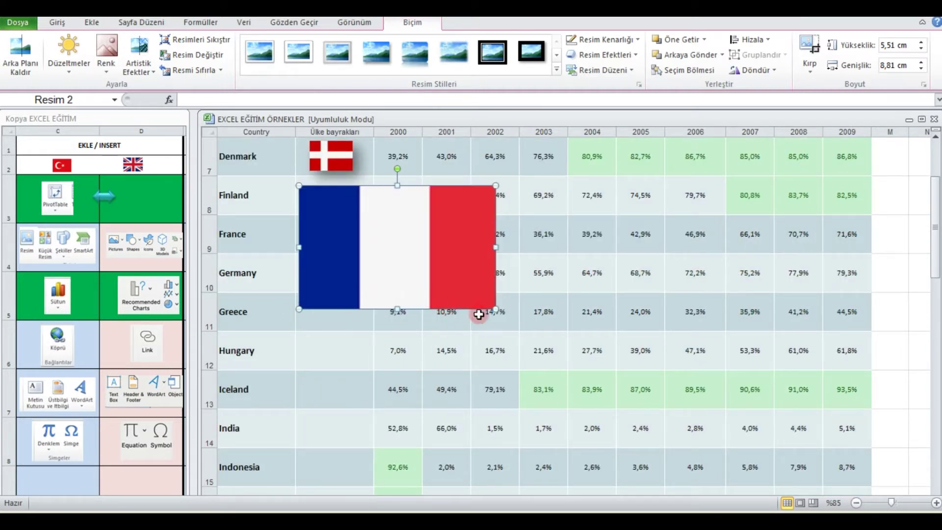
pyautogui.moveTo(496, 309); pyautogui.dragTo(396, 246)
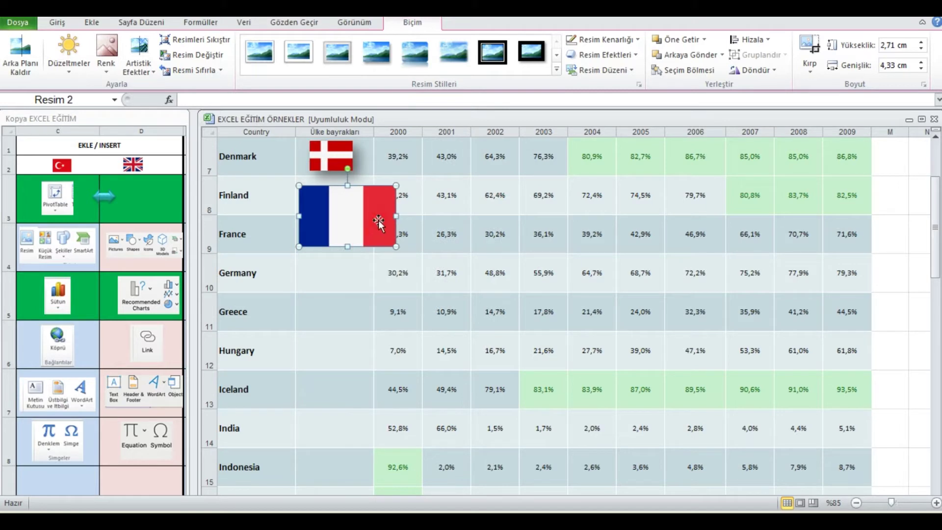
pyautogui.moveTo(396, 185); pyautogui.dragTo(348, 216)
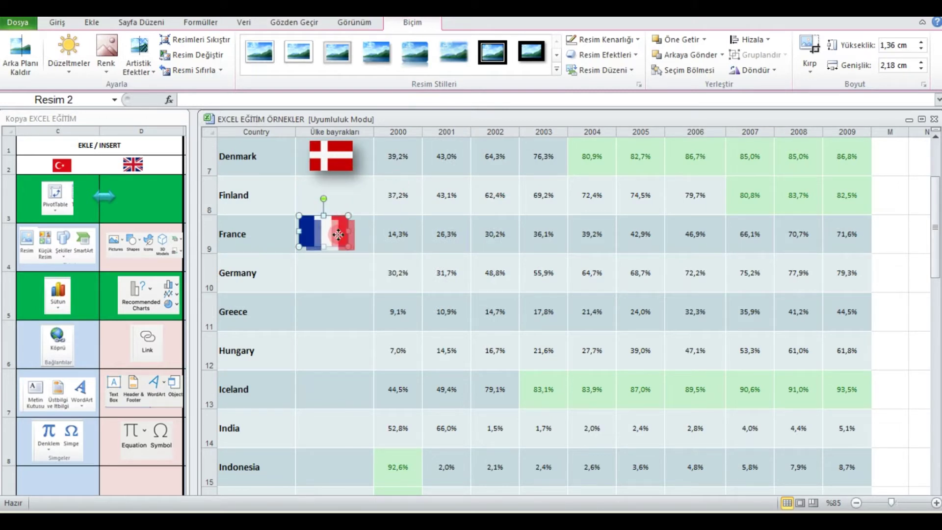
pyautogui.scroll(-2, 332, 271)
pyautogui.scroll(-2, 333, 277)
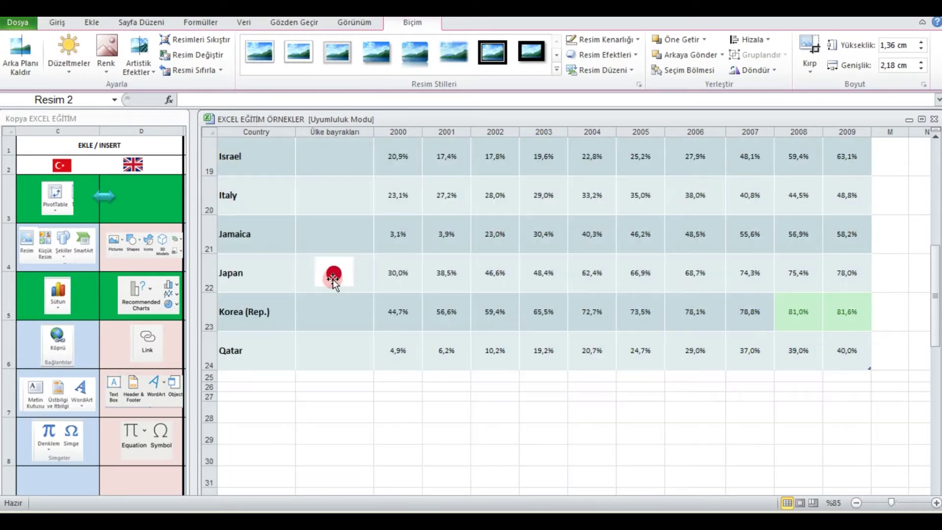
pyautogui.scroll(6, 333, 279)
pyautogui.click(389, 315)
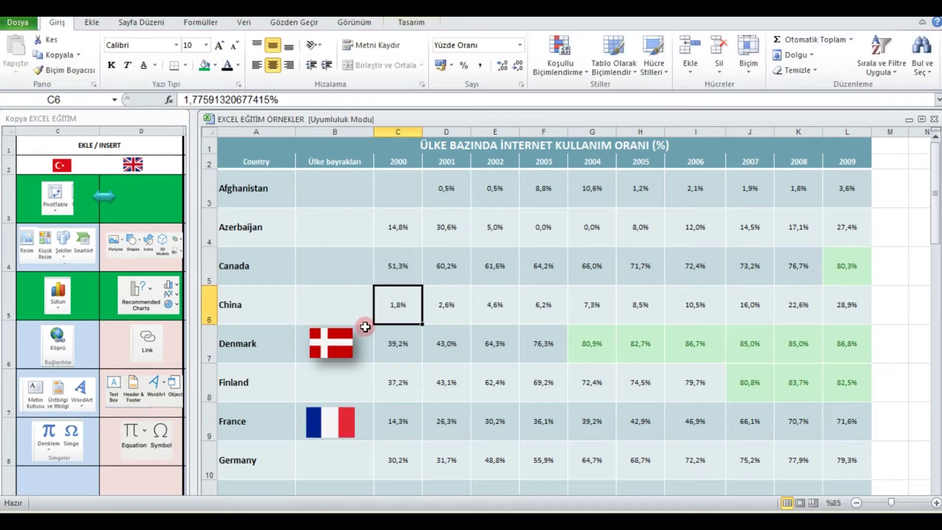
# Delete the Afghanistan through China rows and the Finland row.
pyautogui.scroll(-1, 363, 326)
pyautogui.scroll(-1, 362, 294)
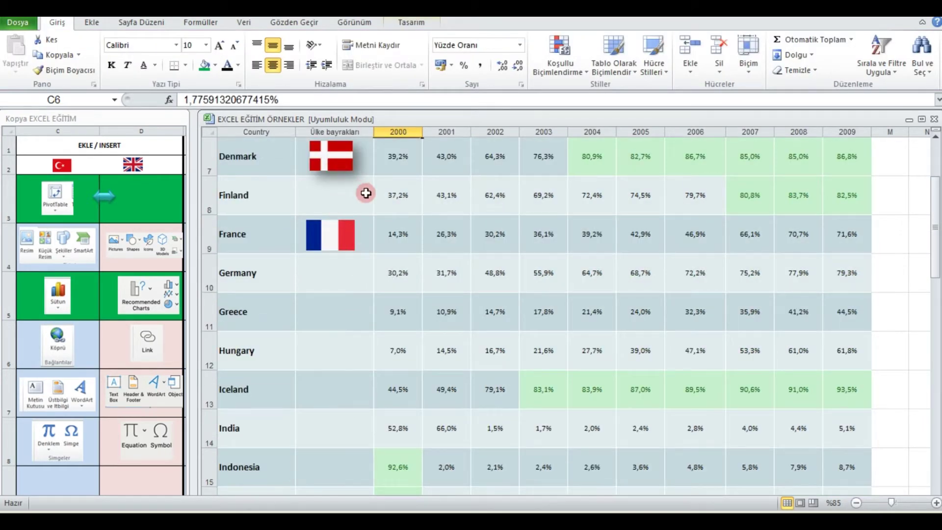
pyautogui.scroll(2, 362, 191)
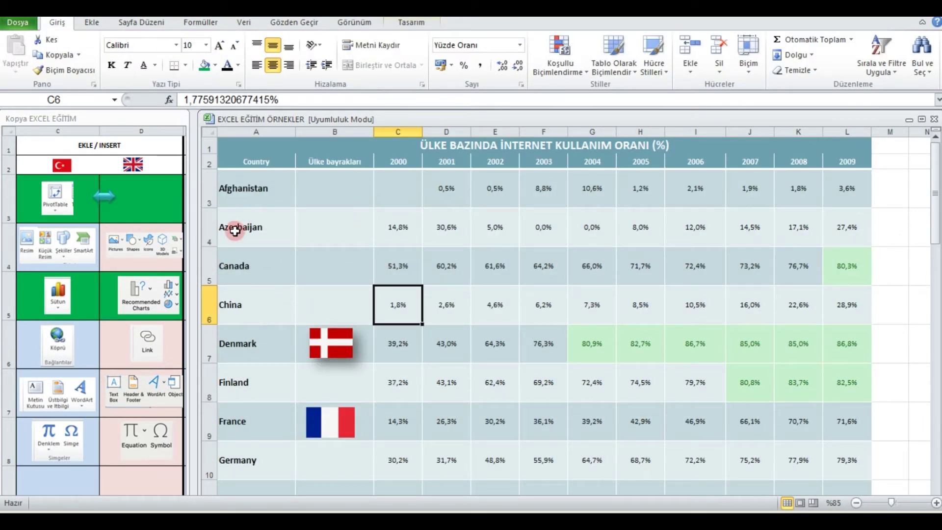
pyautogui.click(210, 304)
pyautogui.moveTo(210, 305); pyautogui.dragTo(218, 193)
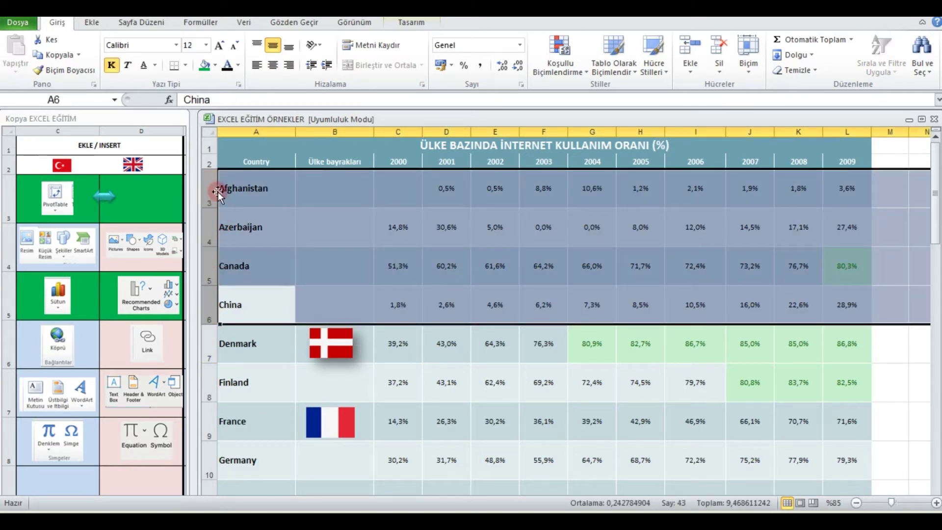
pyautogui.moveTo(210, 191); pyautogui.dragTo(209, 296)
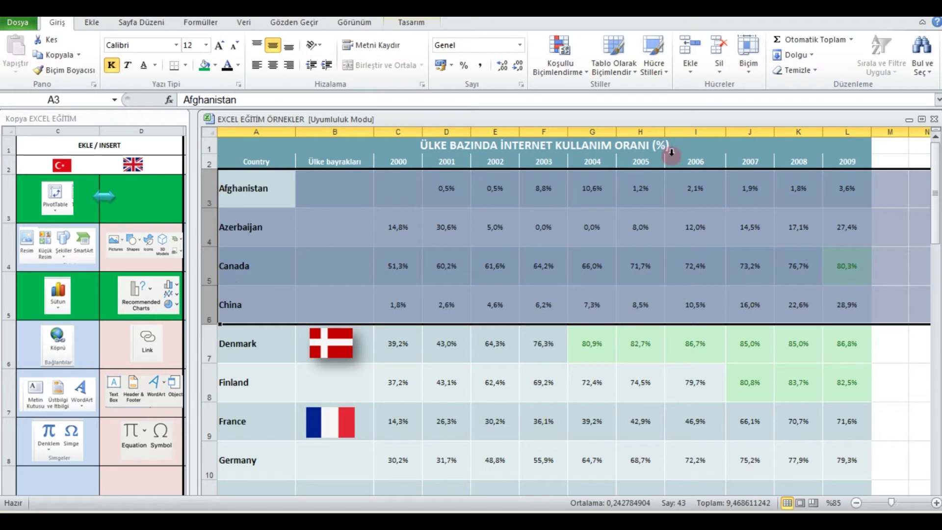
pyautogui.click(717, 60)
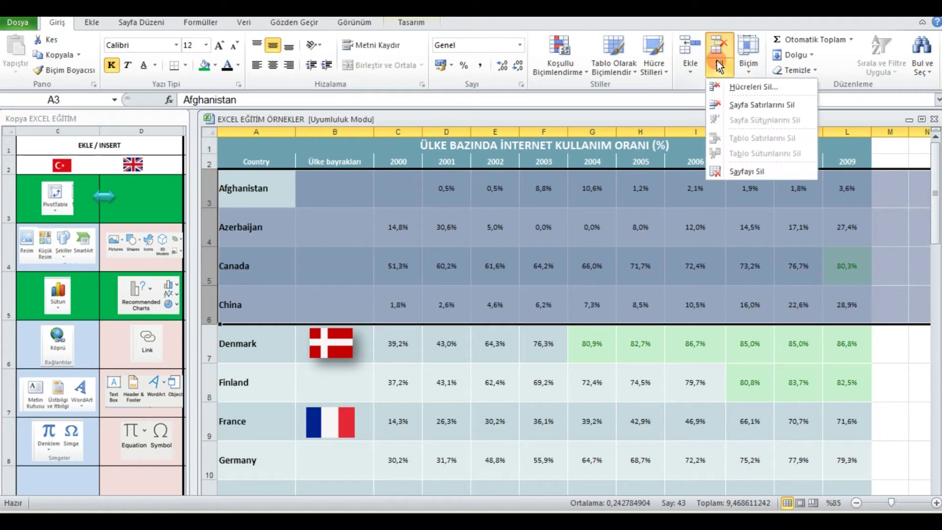
pyautogui.click(746, 104)
pyautogui.click(210, 228)
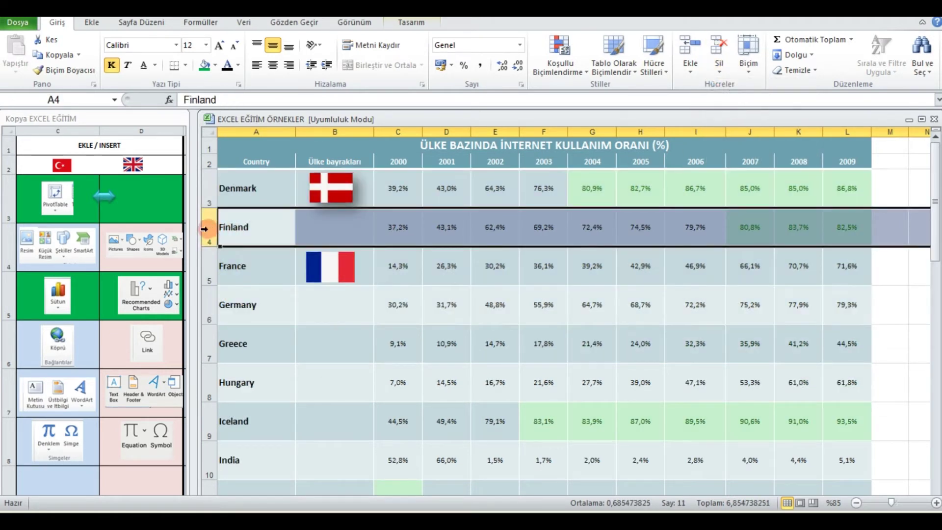
pyautogui.click(713, 61)
# Delete the Germany through India rows and the Indonesia, Iran and Iraq rows.
pyautogui.moveTo(210, 268)
pyautogui.mouseDown()
pyautogui.moveTo(210, 493)
pyautogui.moveTo(228, 418)
pyautogui.mouseUp()
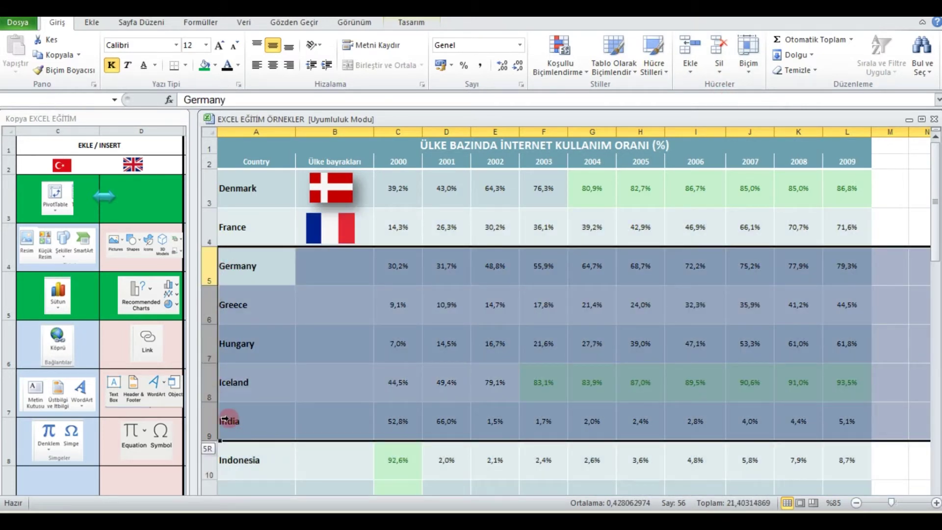
pyautogui.click(716, 59)
pyautogui.click(756, 104)
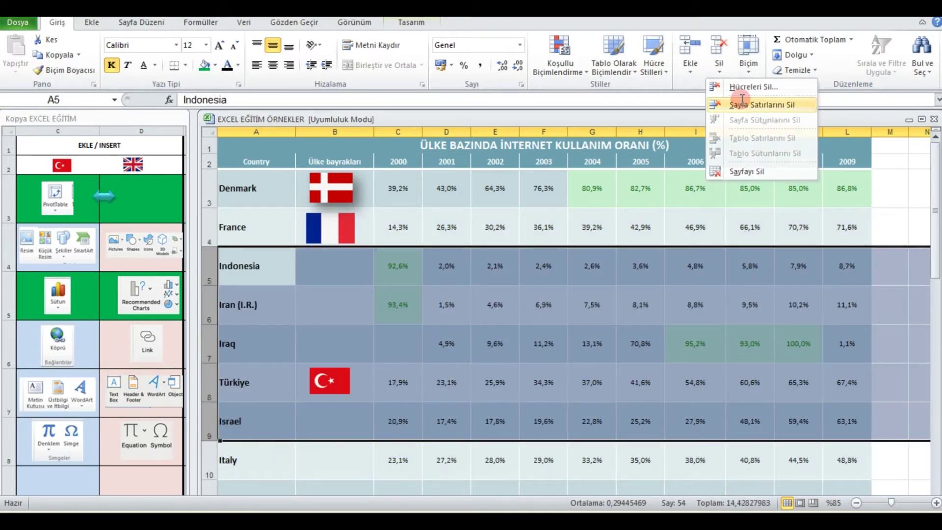
pyautogui.click(205, 275)
pyautogui.moveTo(205, 275); pyautogui.dragTo(209, 346)
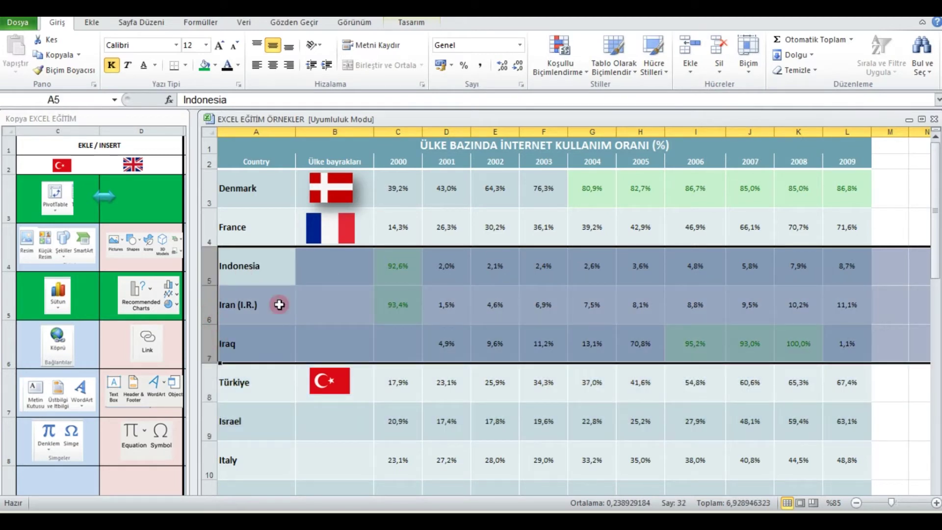
pyautogui.click(719, 42)
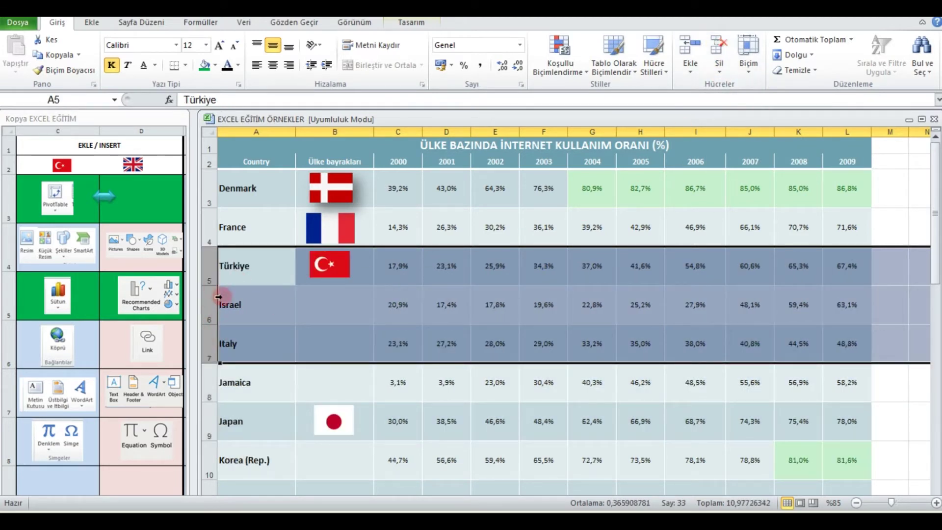
# Delete the Israel, Italy, Jamaica, Korea and Qatar rows, leaving four countries.
pyautogui.hotkey('ctrl', 'a')
pyautogui.moveTo(212, 308); pyautogui.dragTo(212, 373)
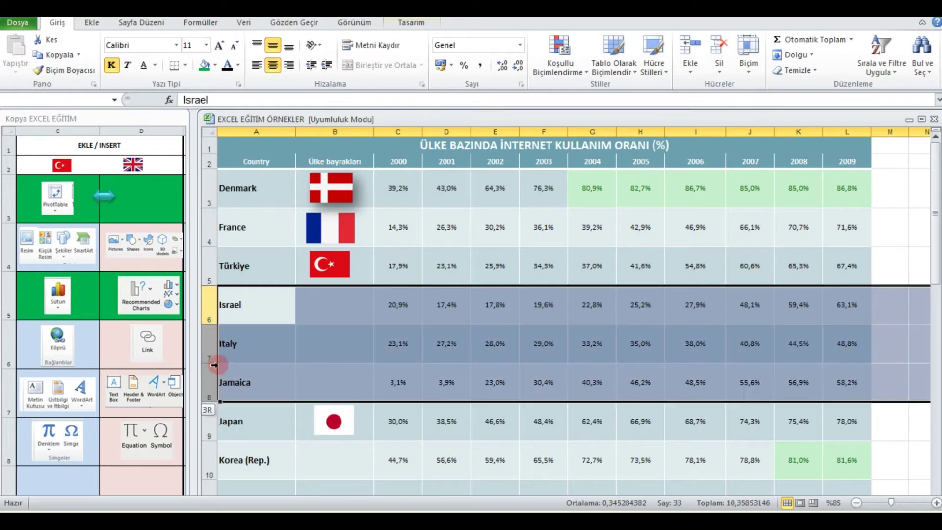
pyautogui.click(718, 62)
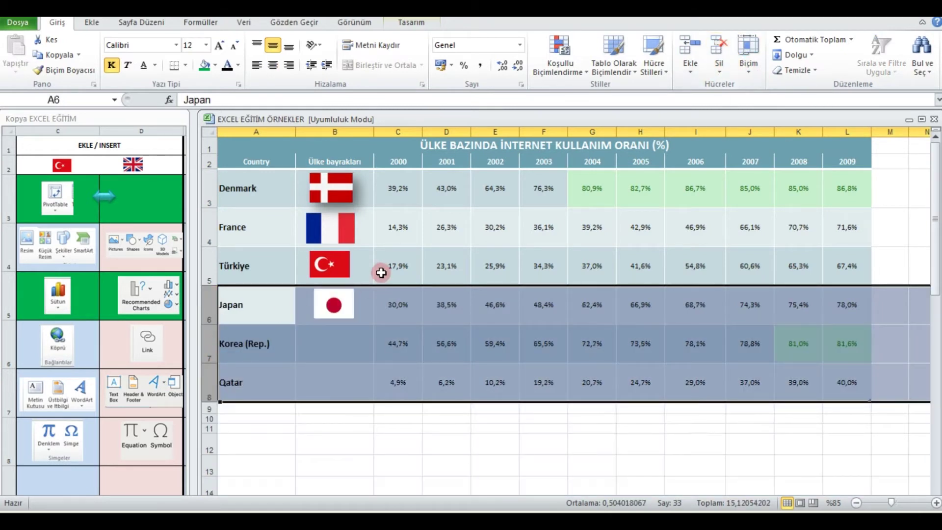
pyautogui.moveTo(211, 346); pyautogui.dragTo(219, 373)
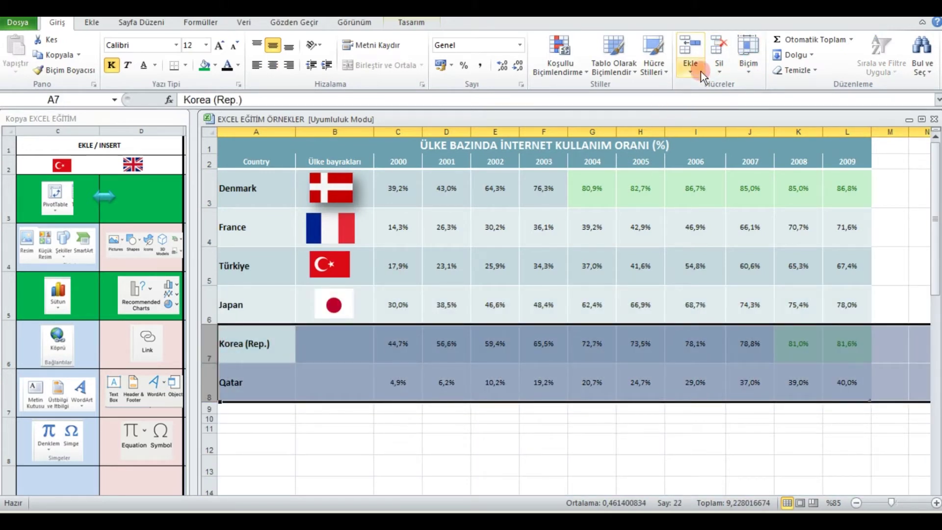
pyautogui.click(717, 53)
pyautogui.click(543, 266)
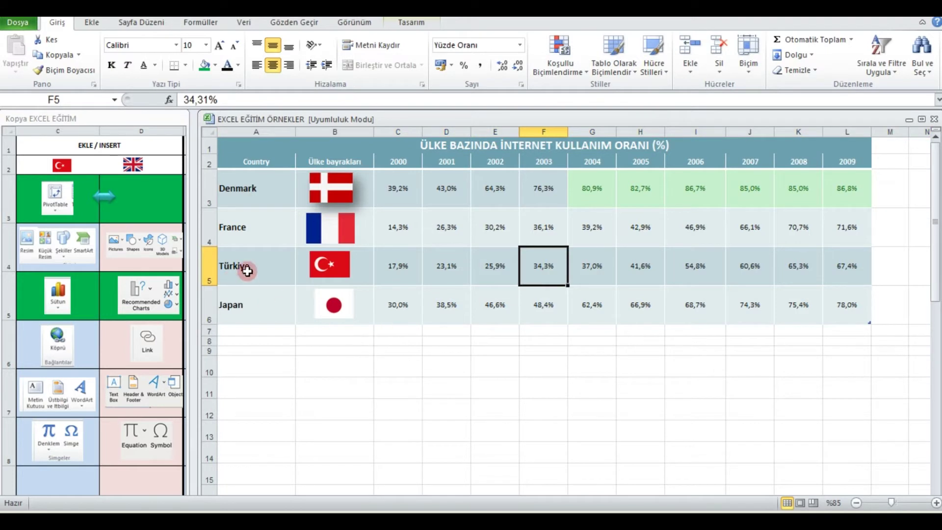
# Make the Türkiye row taller through the Row Height setting.
pyautogui.moveTo(209, 285)
pyautogui.mouseDown()
pyautogui.moveTo(206, 316)
pyautogui.moveTo(207, 271)
pyautogui.moveTo(206, 295)
pyautogui.mouseUp()
pyautogui.click(206, 293)
pyautogui.rightClick(205, 292)
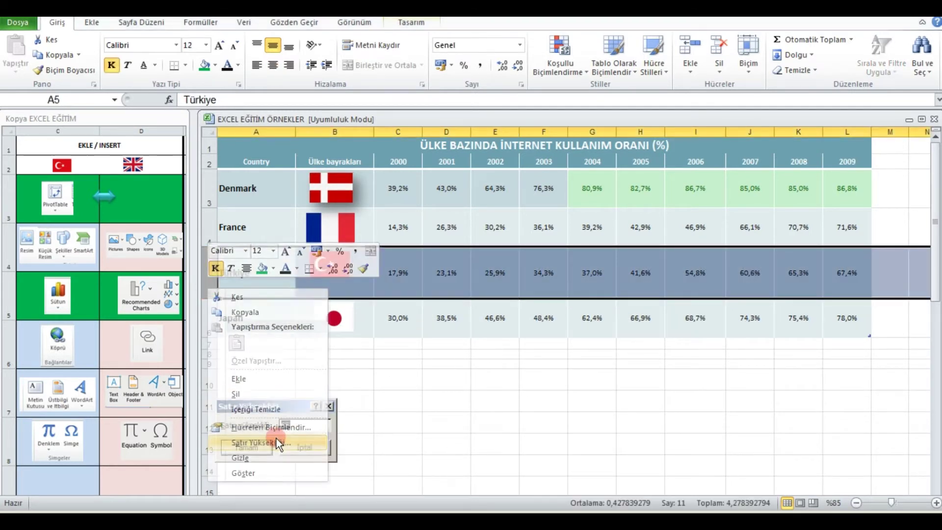
pyautogui.click(276, 440)
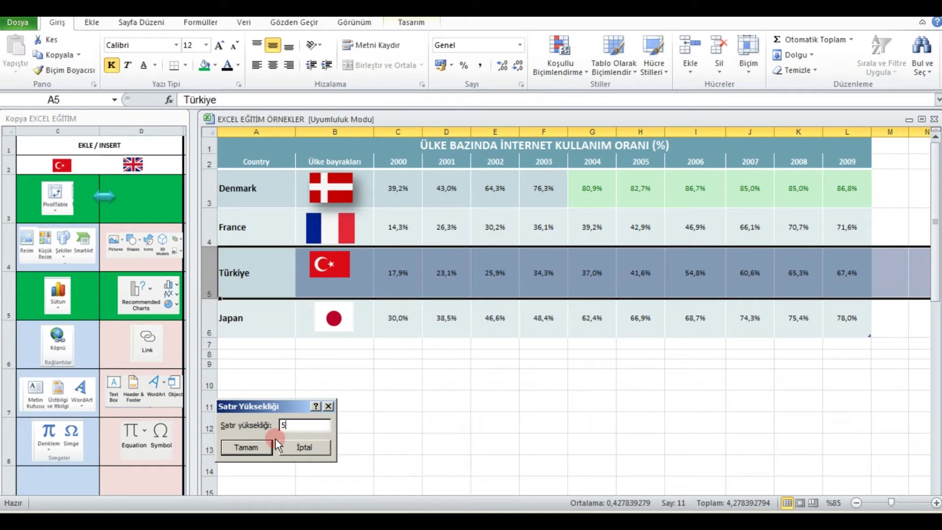
pyautogui.click(275, 439)
pyautogui.click(426, 402)
# Apply one shared row height to the Denmark, France, Türkiye and Japan rows.
pyautogui.moveTo(211, 196); pyautogui.dragTo(209, 302)
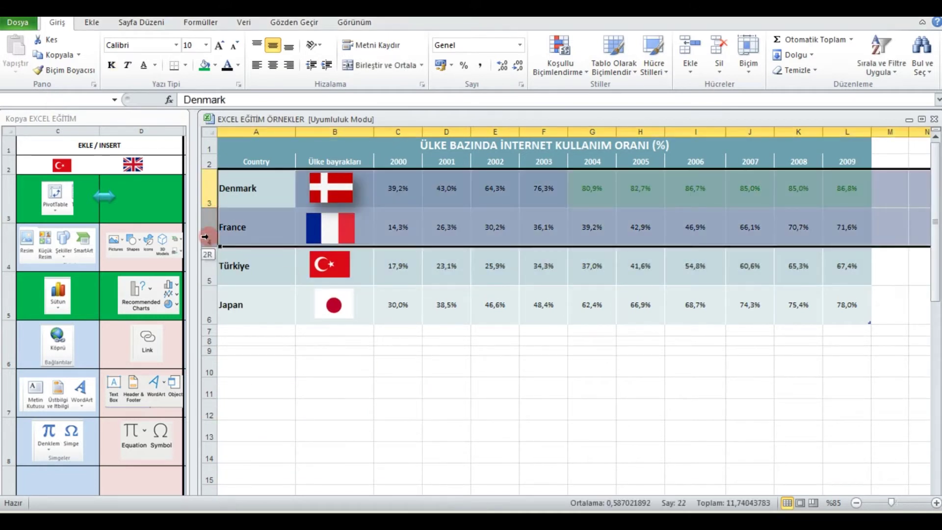
pyautogui.rightClick(209, 302)
pyautogui.click(277, 453)
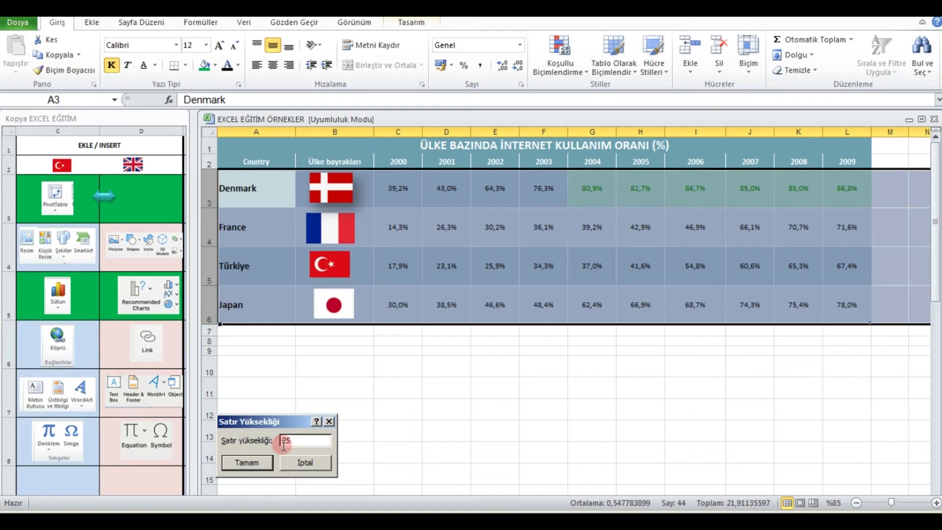
pyautogui.press('Return')
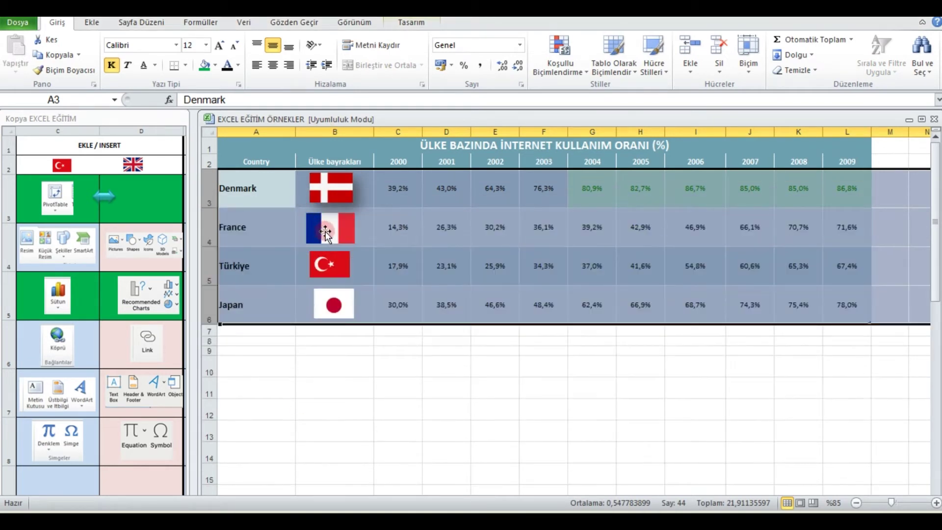
pyautogui.click(398, 341)
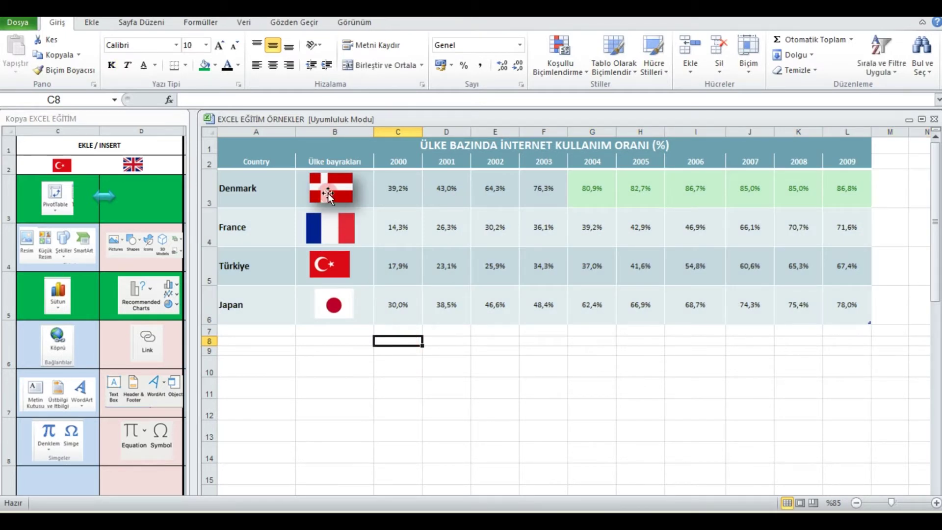
# Select the Denmark flag picture and open its formatting settings twice, closing them each time.
pyautogui.click(328, 193)
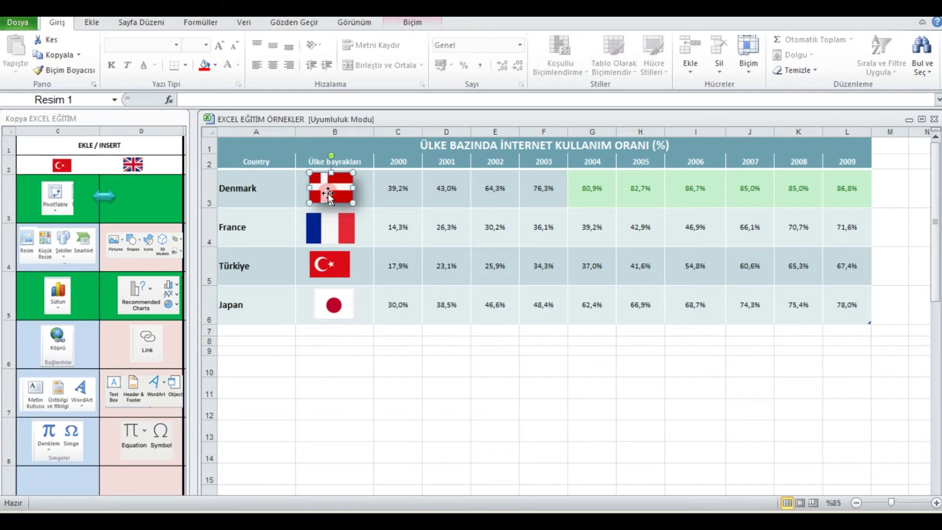
pyautogui.rightClick(328, 184)
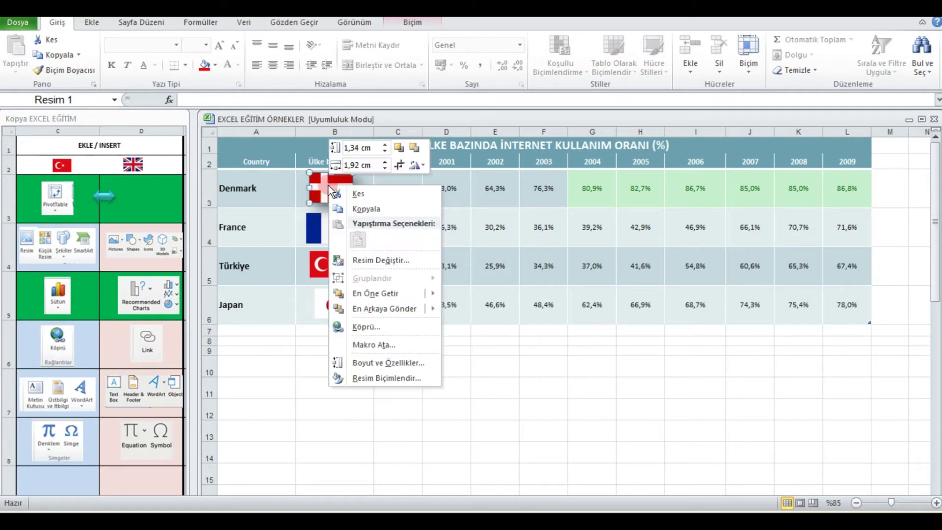
pyautogui.click(395, 362)
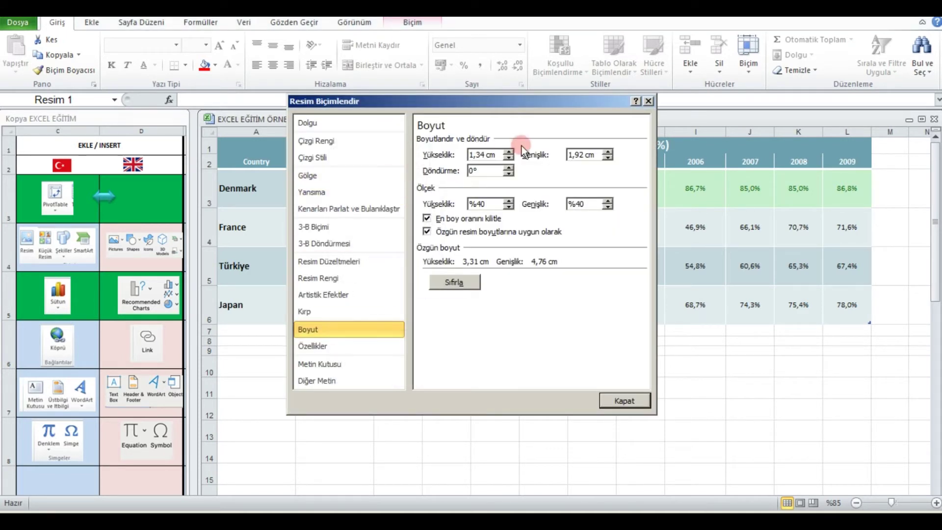
pyautogui.click(623, 395)
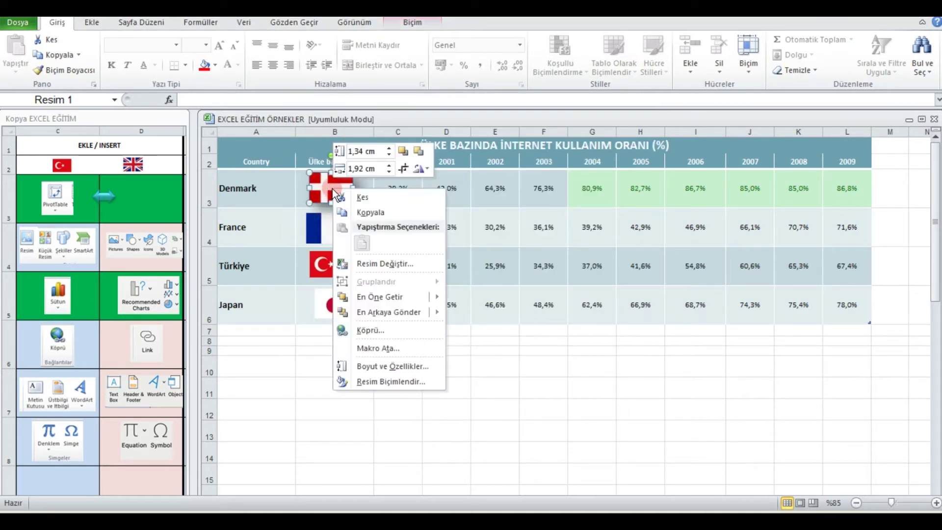
pyautogui.rightClick(332, 188)
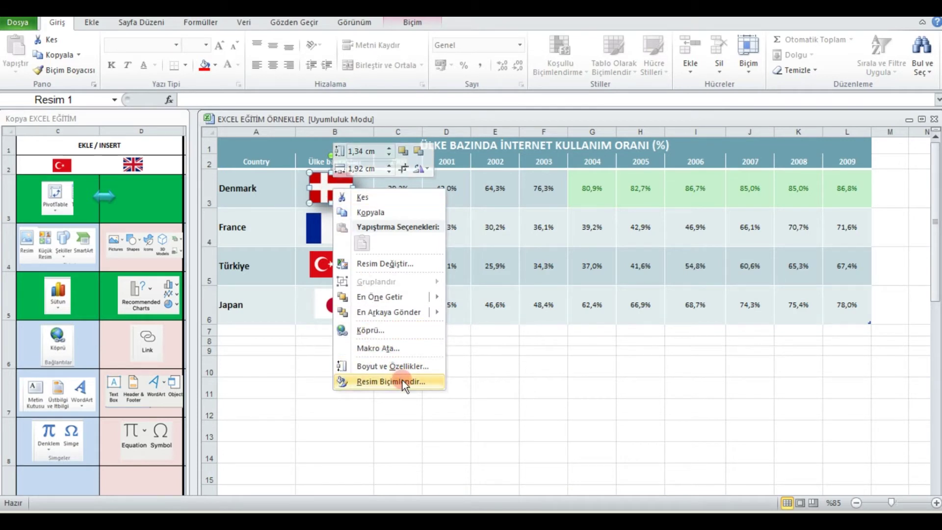
pyautogui.click(402, 381)
pyautogui.click(622, 401)
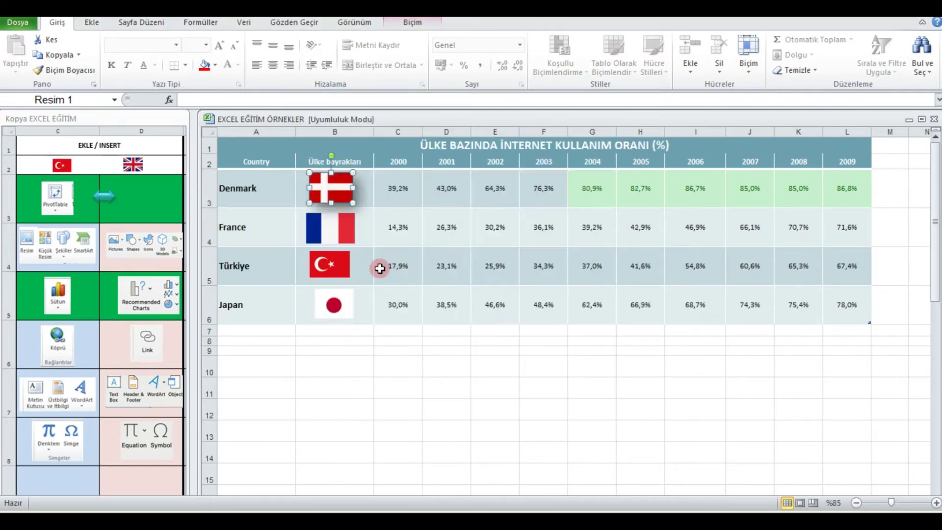
# Set the Denmark flag to 'Hücrelerle taşı ve boyutlandır', then shrink its row to test it.
pyautogui.rightClick(323, 175)
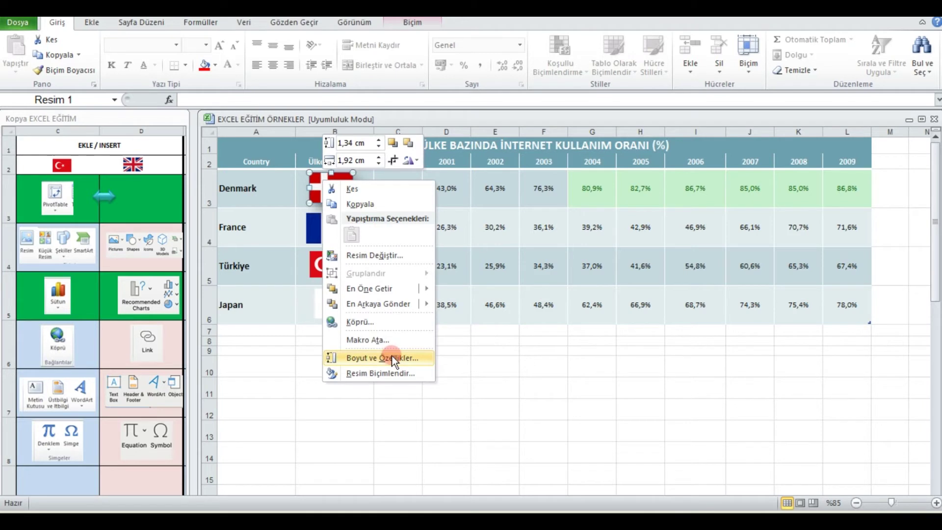
pyautogui.click(391, 356)
pyautogui.moveTo(361, 105); pyautogui.dragTo(549, 93)
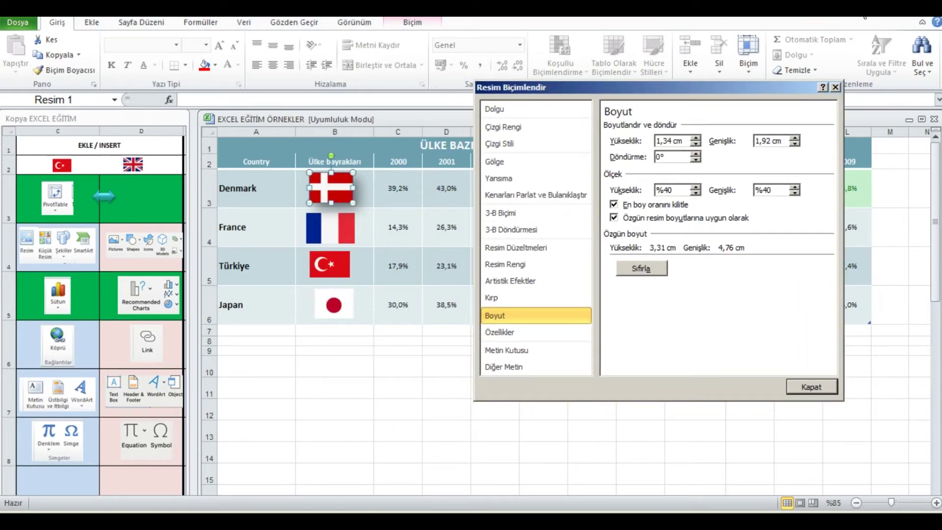
pyautogui.click(510, 333)
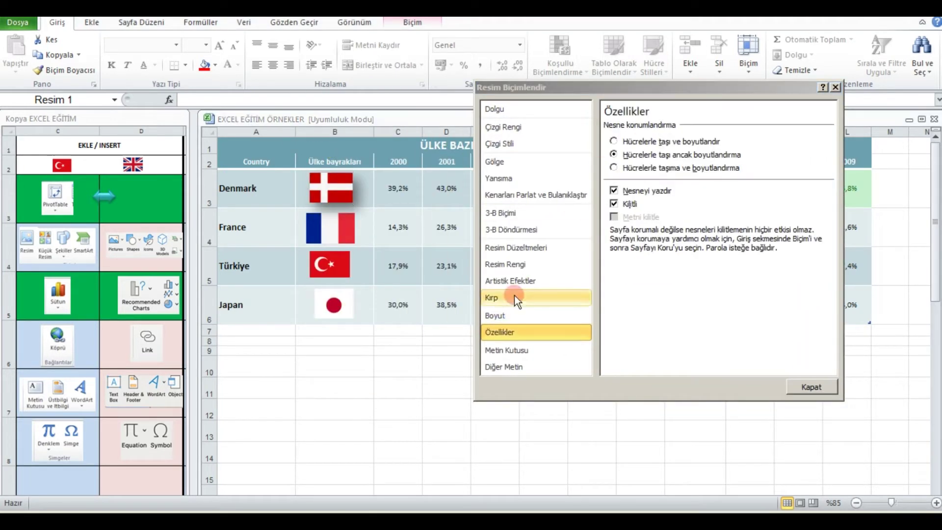
pyautogui.rightClick(343, 187)
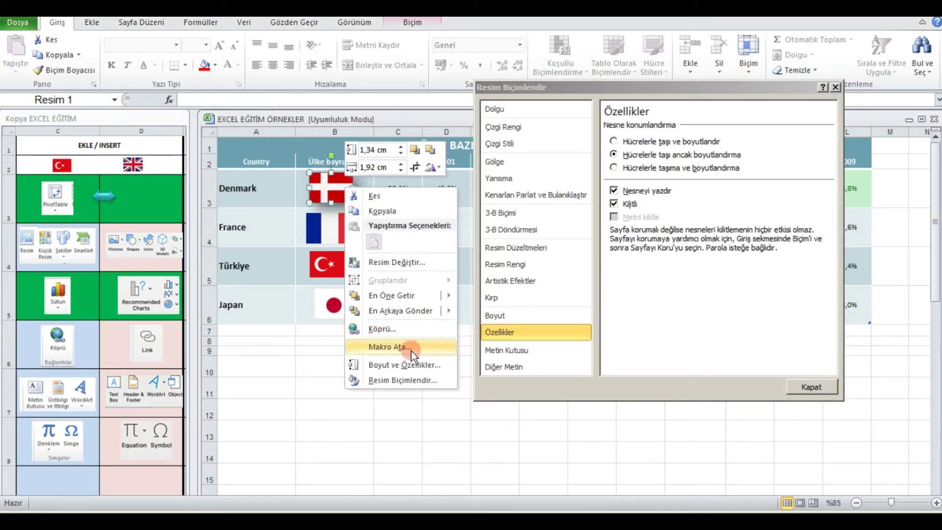
pyautogui.click(540, 348)
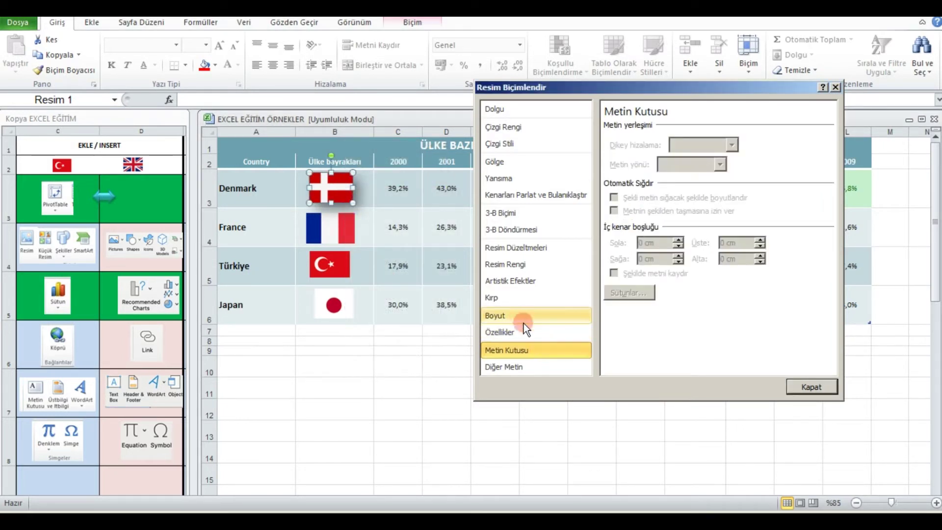
pyautogui.click(527, 334)
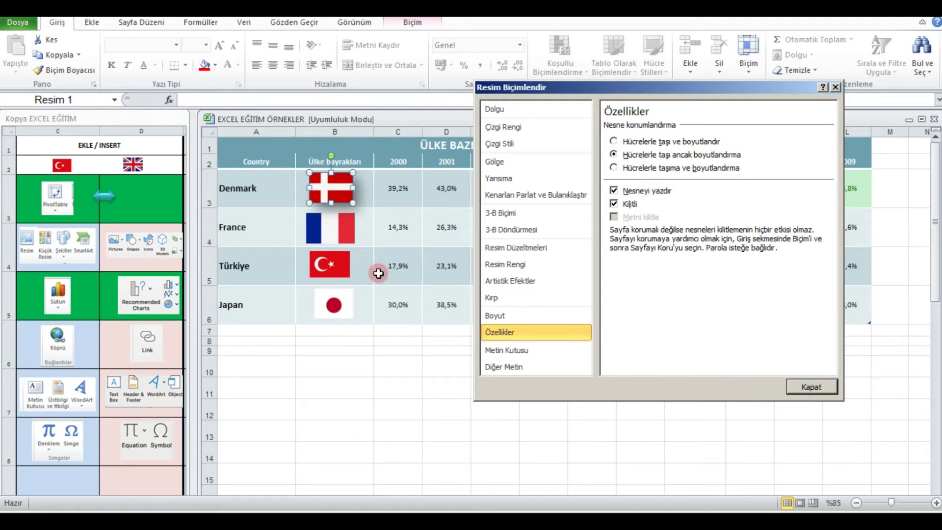
pyautogui.click(613, 142)
pyautogui.click(784, 375)
pyautogui.click(688, 393)
pyautogui.moveTo(211, 208); pyautogui.dragTo(214, 190)
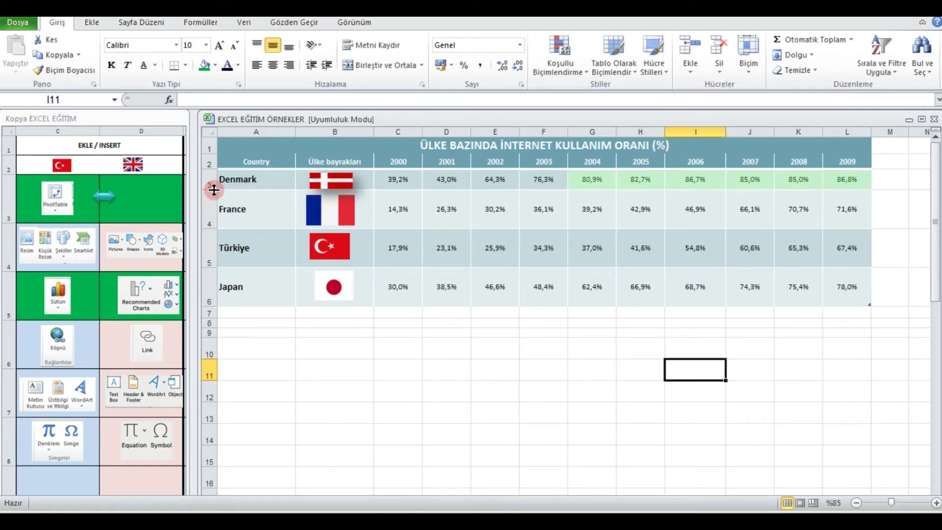
pyautogui.moveTo(214, 190); pyautogui.dragTo(210, 222)
pyautogui.click(212, 205)
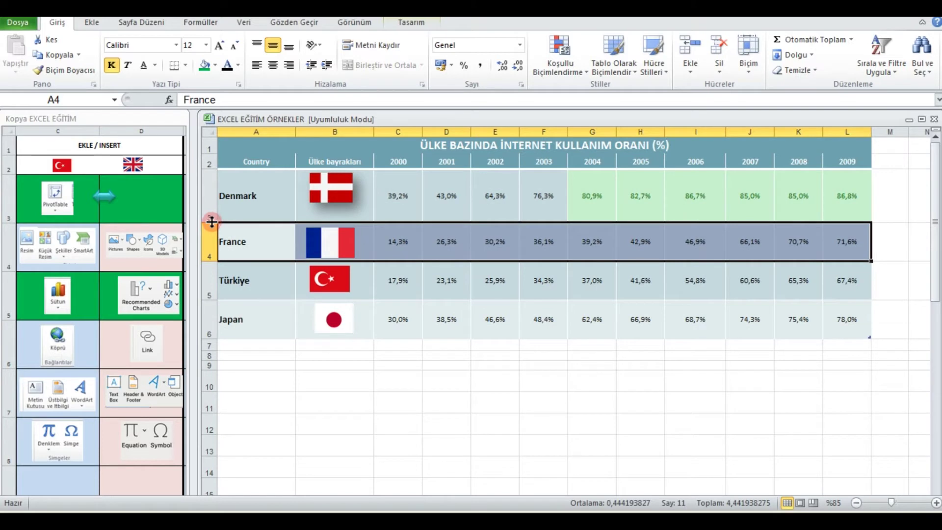
pyautogui.hotkey('ctrl', 'z')
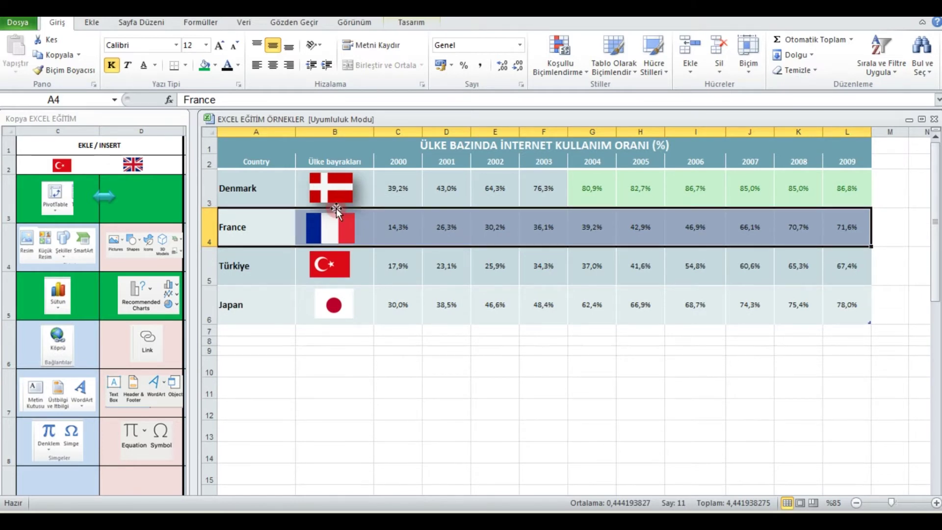
pyautogui.click(319, 187)
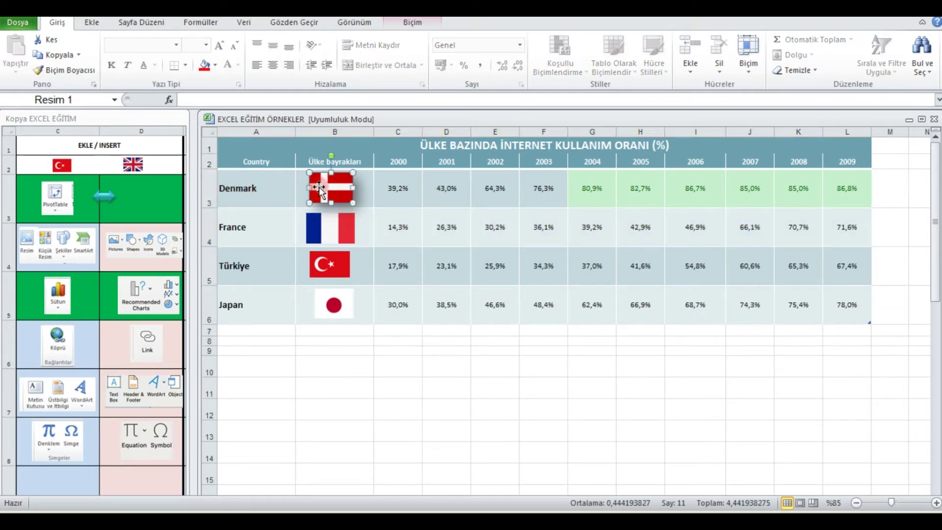
# Select the France and Türkiye flags and set their positioning to move and size with cells.
pyautogui.keyDown('ctrl'); pyautogui.click(331, 228); pyautogui.keyUp('ctrl')
pyautogui.keyDown('ctrl'); pyautogui.click(334, 260); pyautogui.keyUp('ctrl')
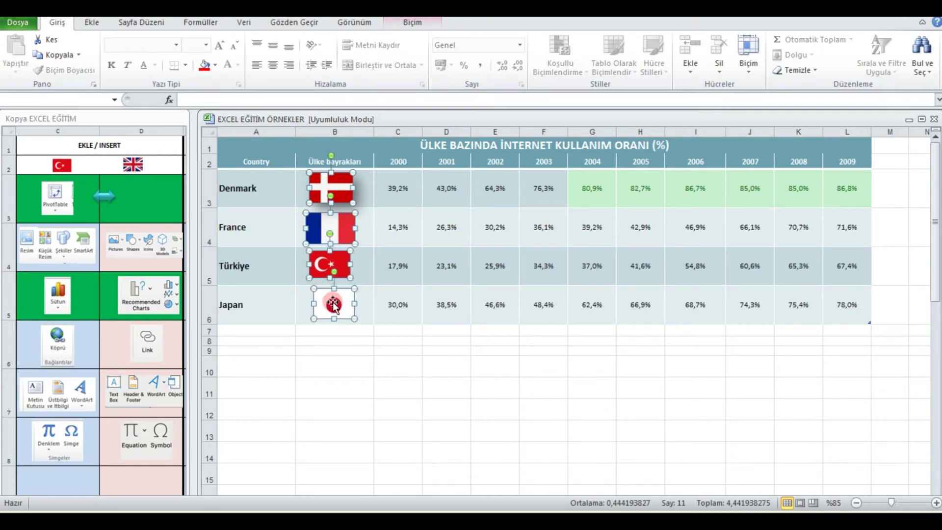
pyautogui.rightClick(333, 305)
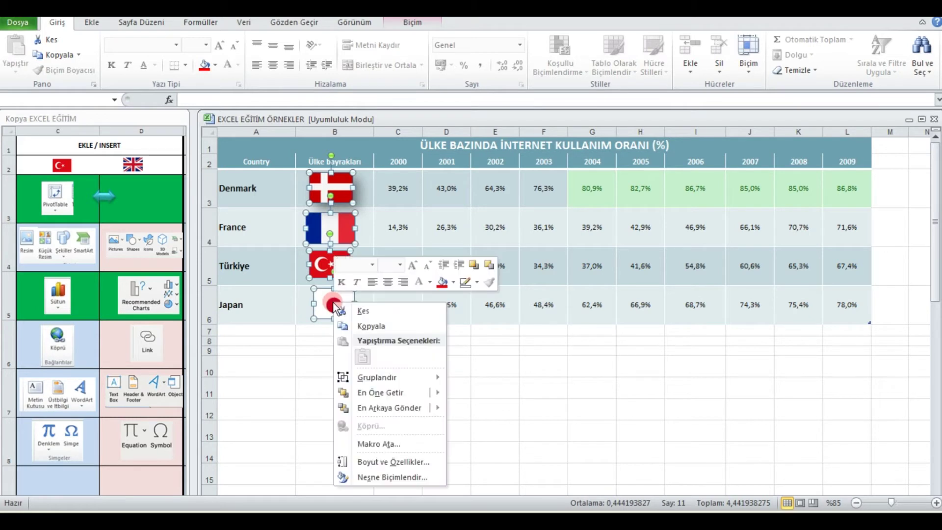
pyautogui.click(419, 463)
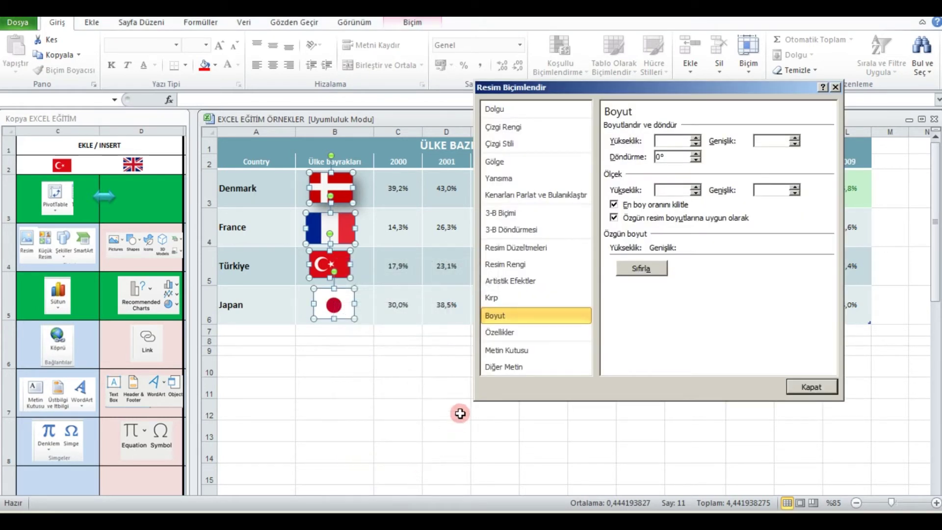
pyautogui.click(505, 334)
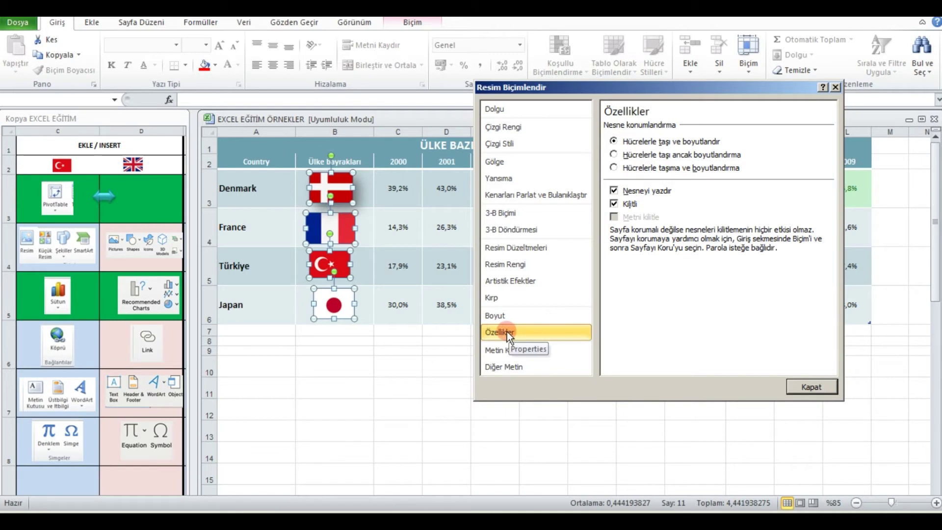
pyautogui.click(810, 387)
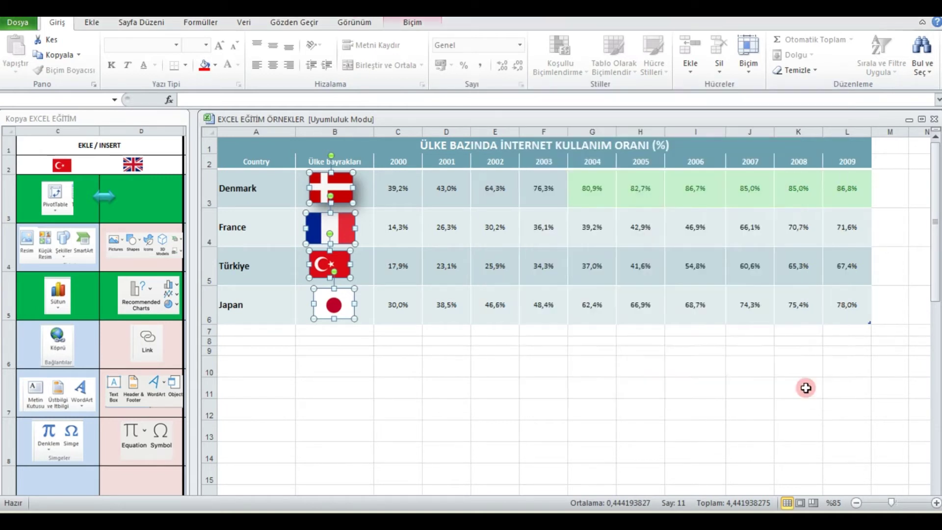
# Recheck the Denmark flag's positioning in Boyut ve Özellikler, then close the window.
pyautogui.rightClick(341, 199)
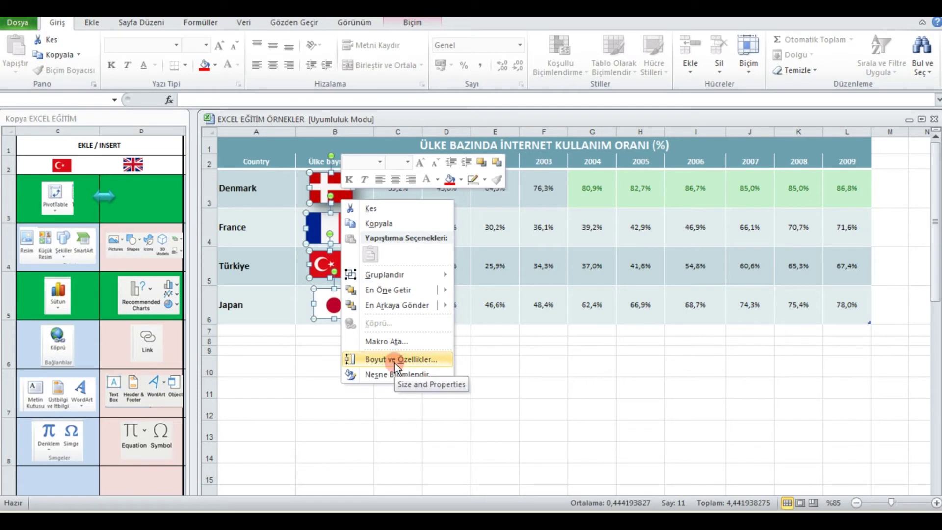
pyautogui.click(394, 361)
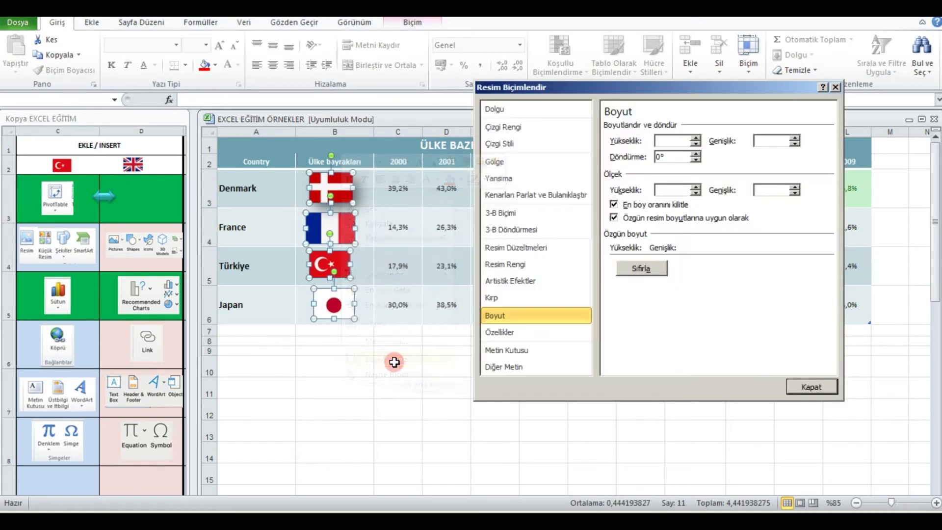
pyautogui.click(497, 332)
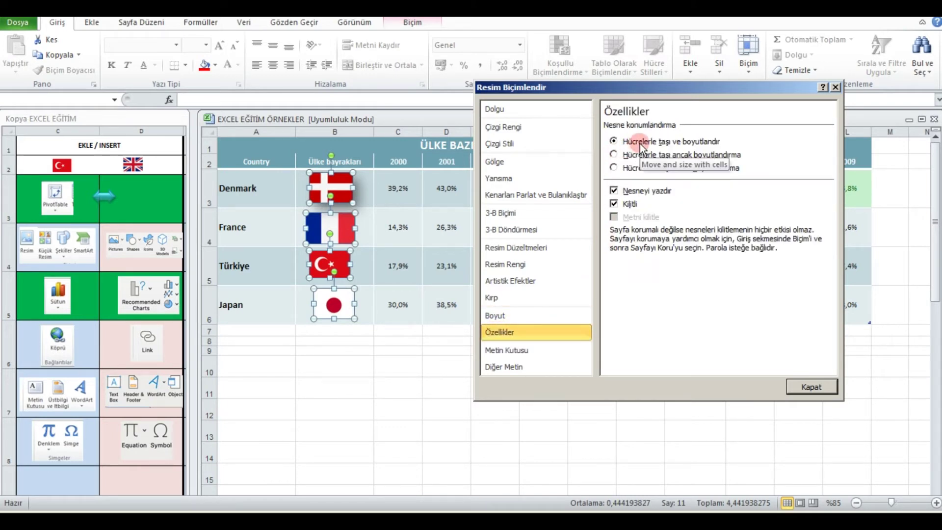
pyautogui.click(807, 387)
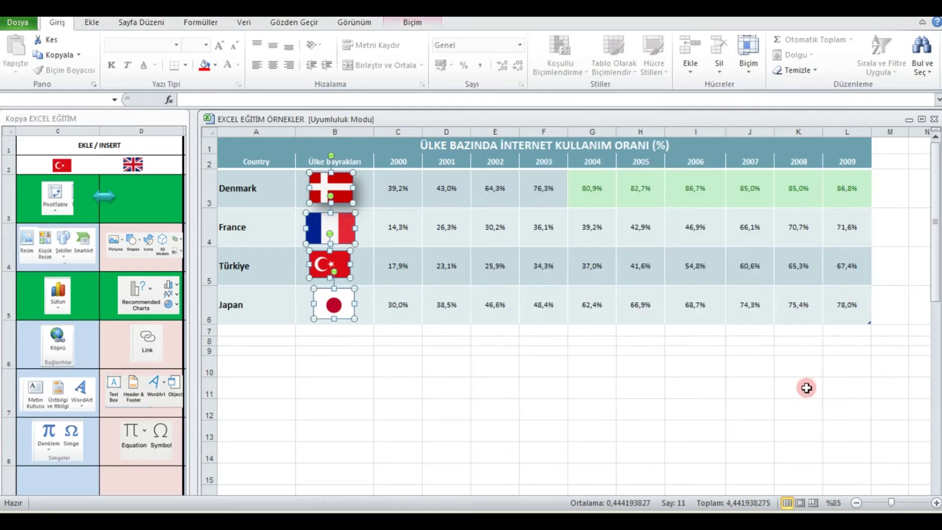
pyautogui.click(453, 368)
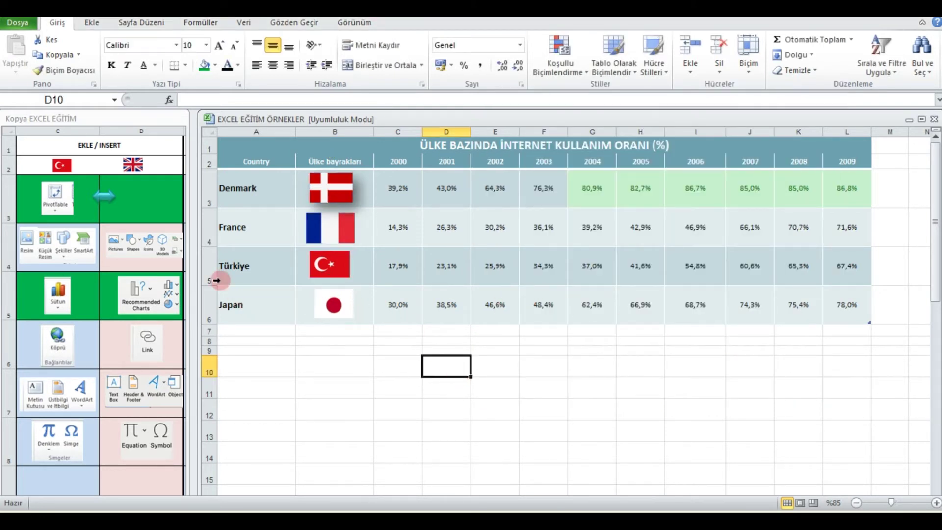
pyautogui.moveTo(209, 209); pyautogui.dragTo(209, 302)
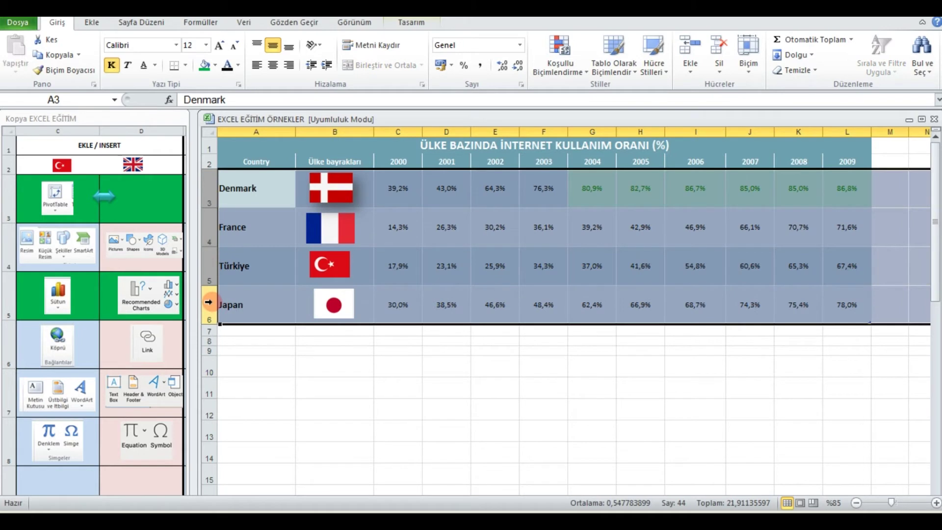
pyautogui.rightClick(208, 302)
pyautogui.click(273, 463)
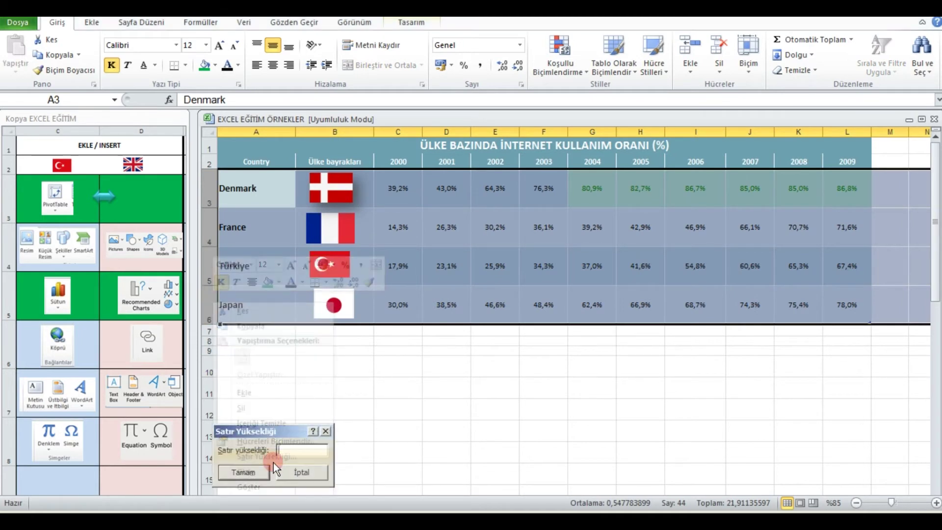
pyautogui.write('25')
pyautogui.press('Return')
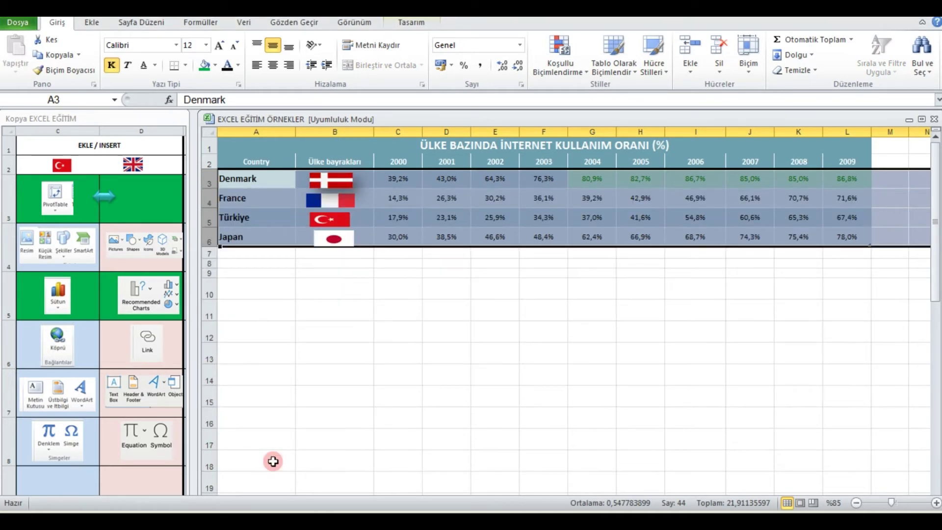
pyautogui.click(336, 351)
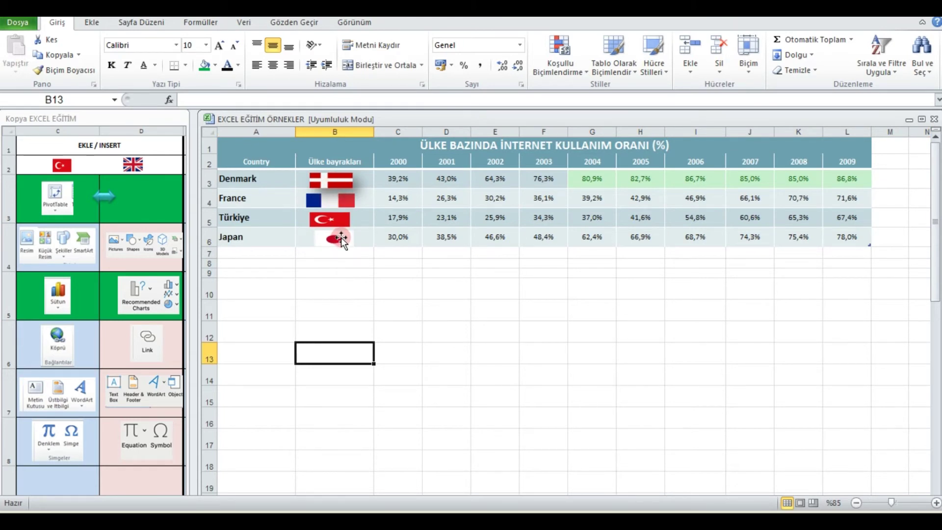
pyautogui.hotkey('ctrl', 'y')
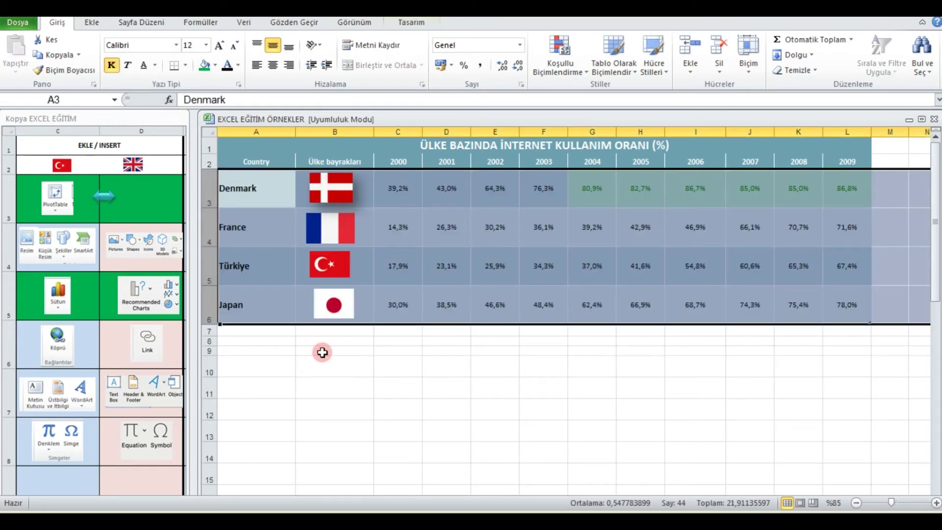
pyautogui.click(93, 261)
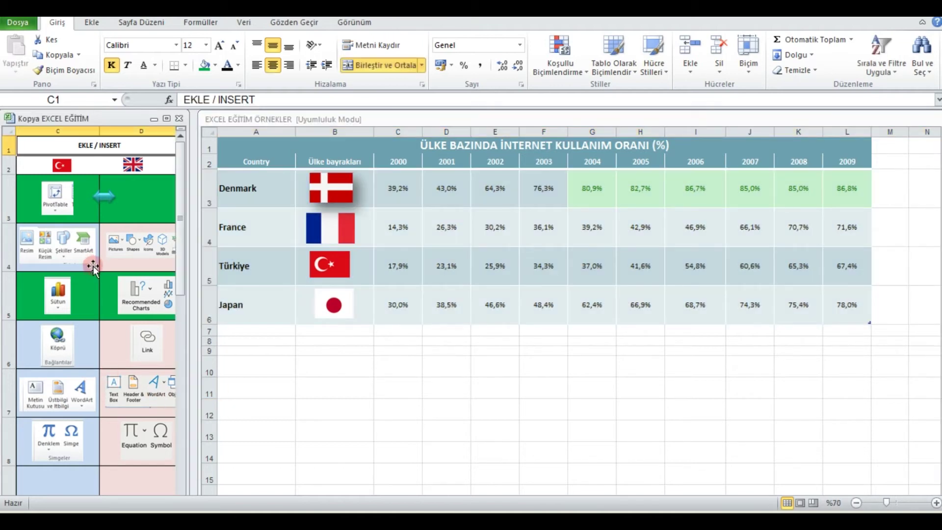
# Draw a rounded rectangle below the table and move it over rows 4–5 in columns D–F.
pyautogui.click(375, 360)
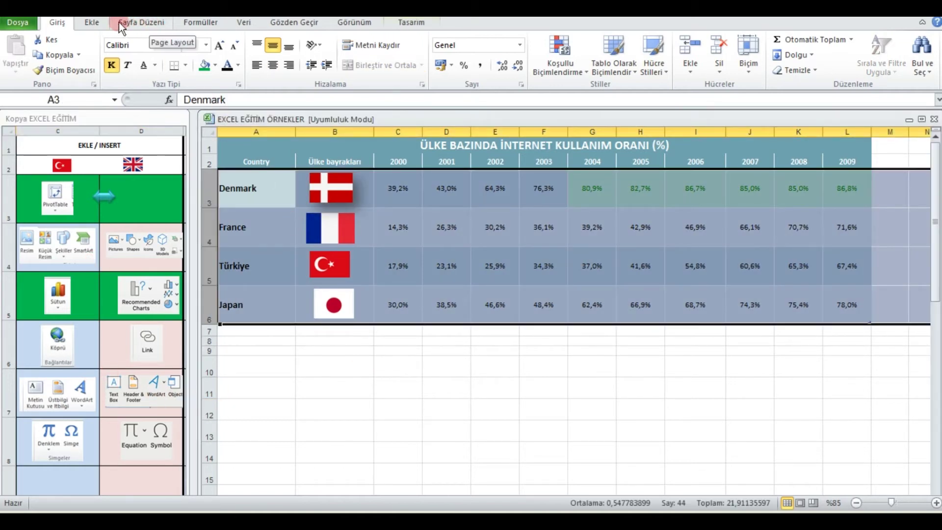
pyautogui.click(100, 22)
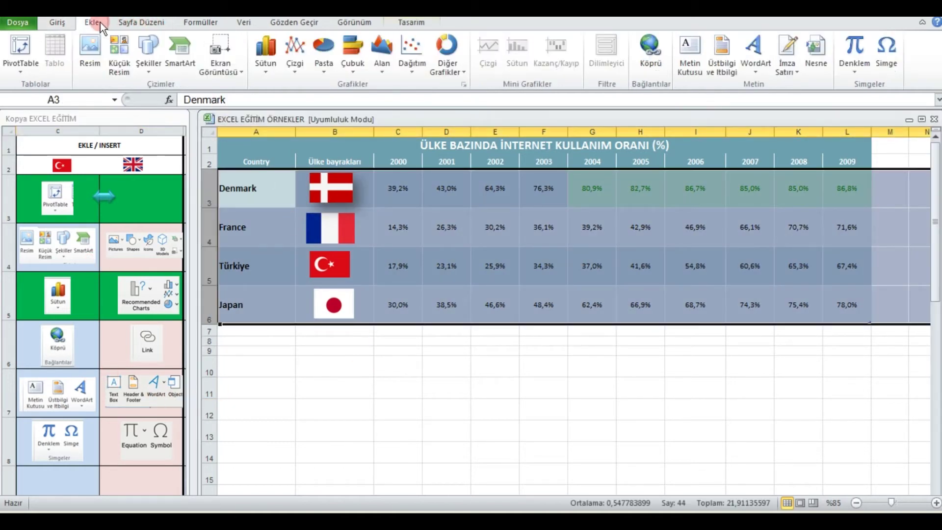
pyautogui.click(157, 61)
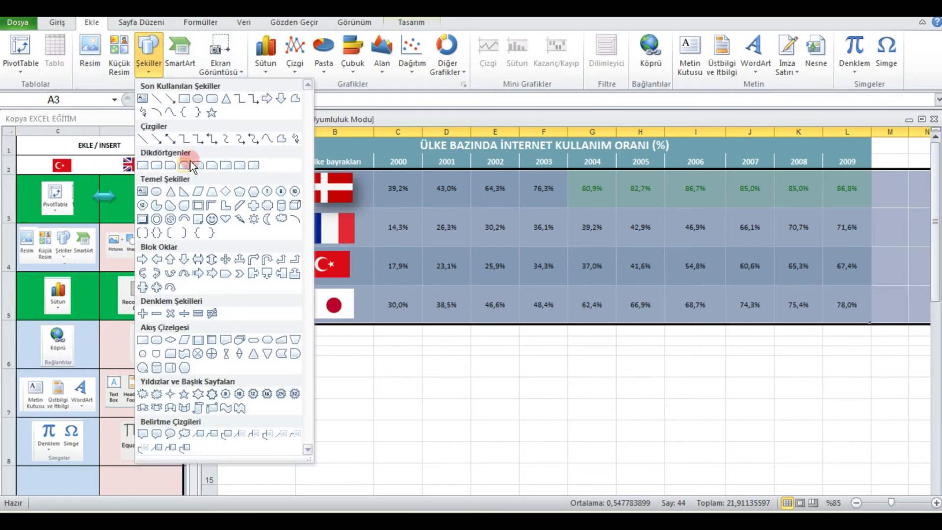
pyautogui.click(209, 101)
pyautogui.moveTo(382, 343); pyautogui.dragTo(528, 420)
pyautogui.moveTo(471, 400)
pyautogui.mouseDown()
pyautogui.moveTo(493, 246)
pyautogui.moveTo(502, 273)
pyautogui.mouseUp()
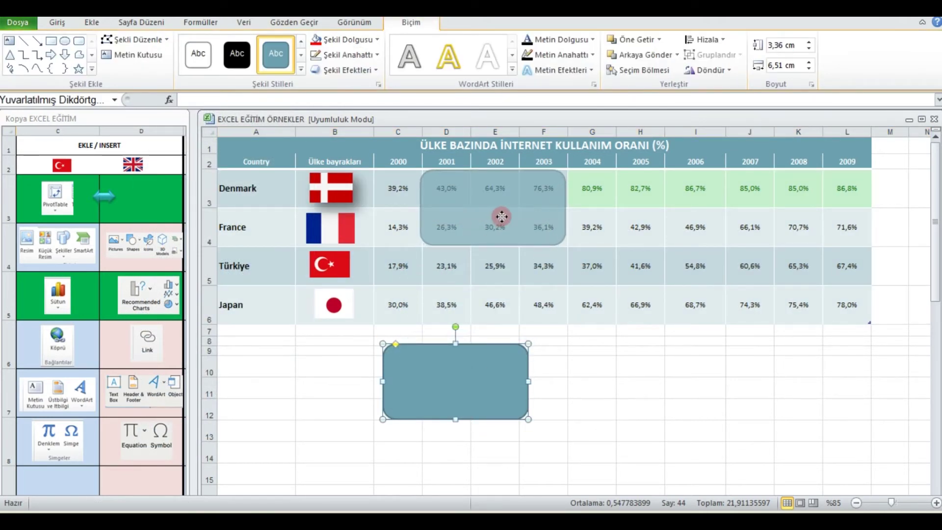
pyautogui.moveTo(501, 273); pyautogui.dragTo(528, 277)
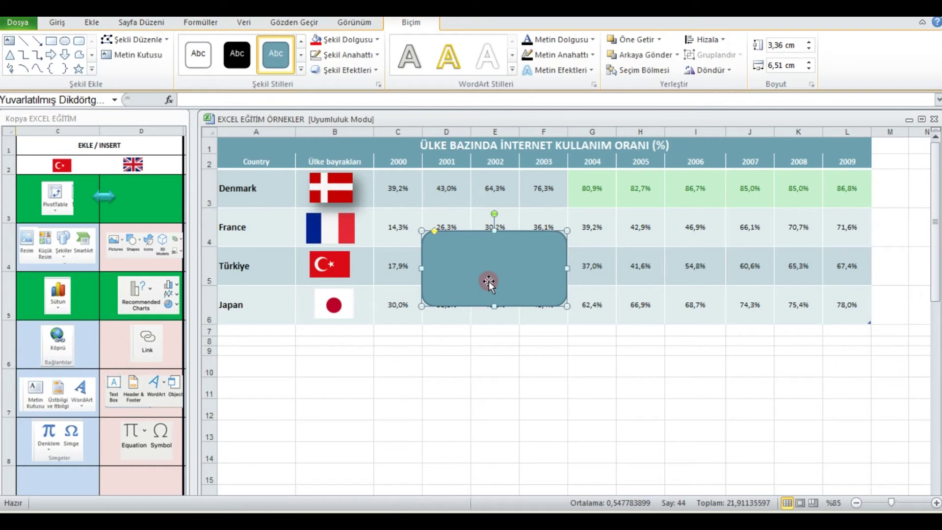
pyautogui.click(447, 366)
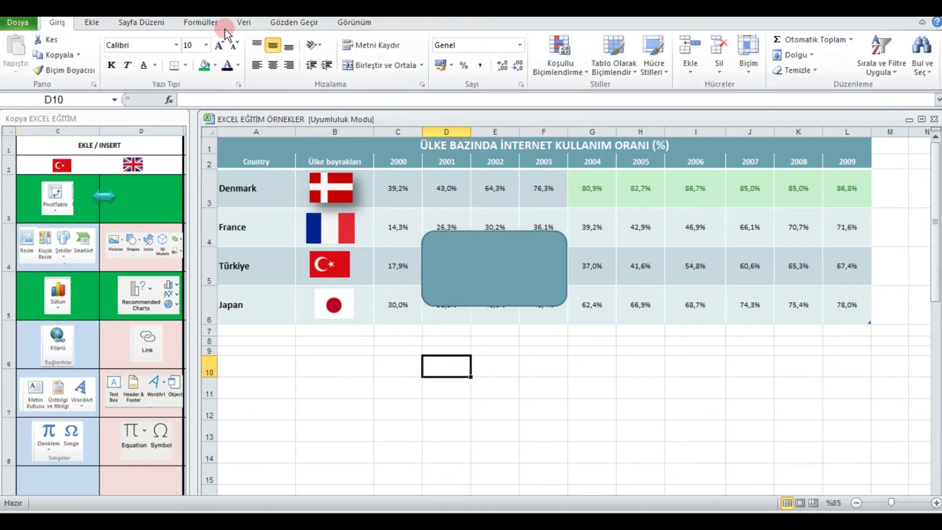
# Give the rounded rectangle a solid red Şekil Dolgusu and set Şekil Anahattı to Anahat Yok.
pyautogui.doubleClick(504, 286)
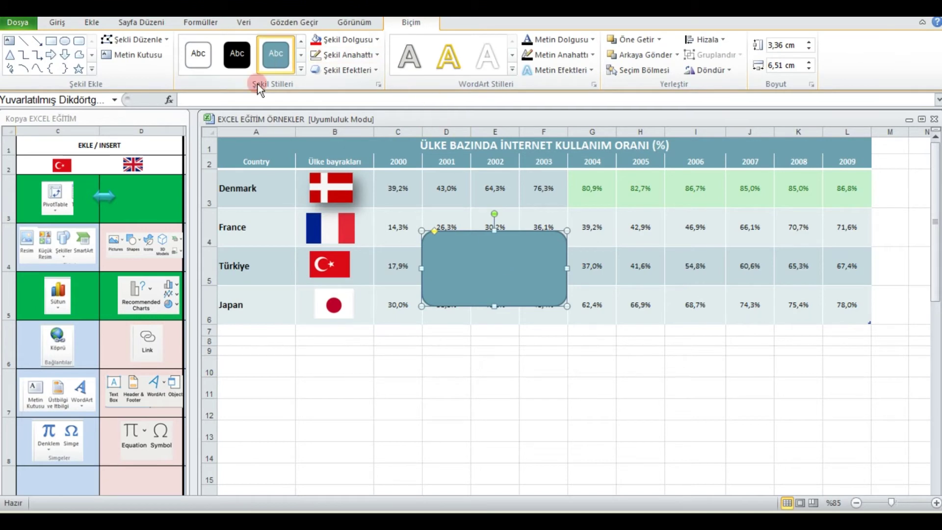
pyautogui.click(301, 71)
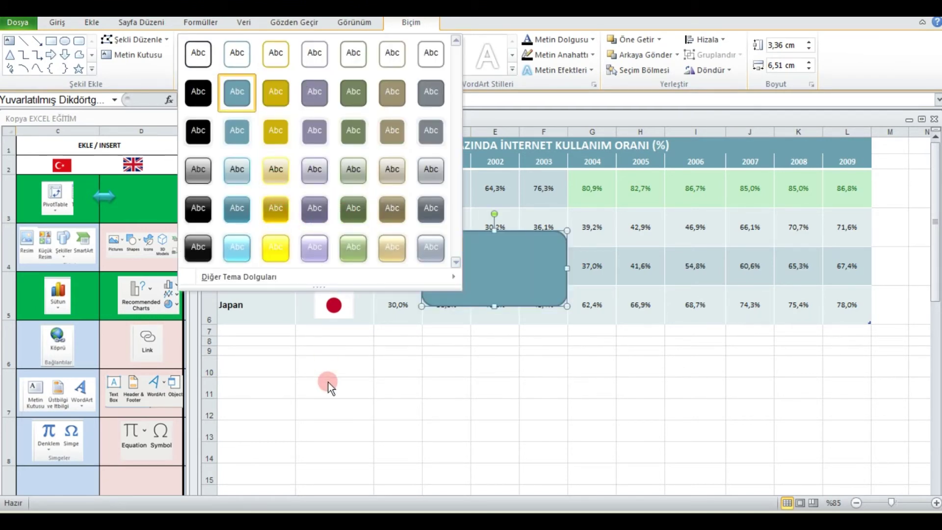
pyautogui.click(327, 382)
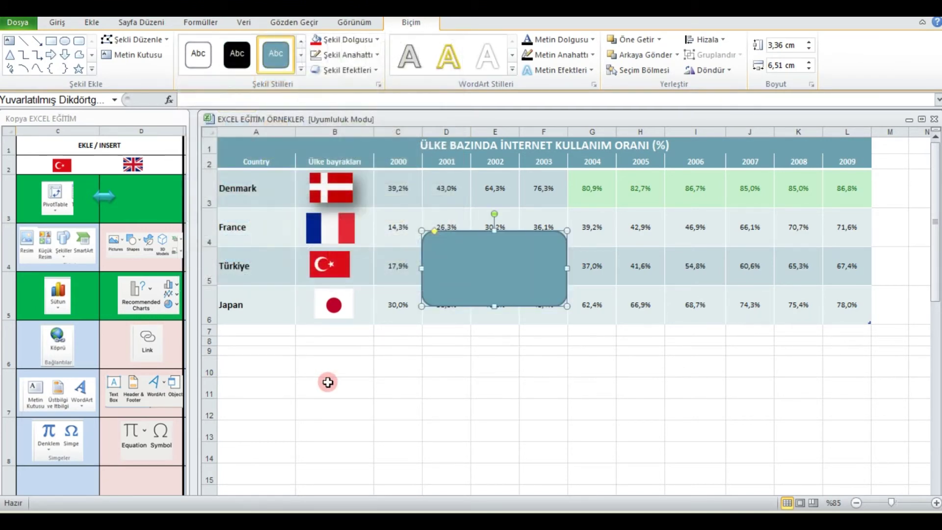
pyautogui.click(317, 40)
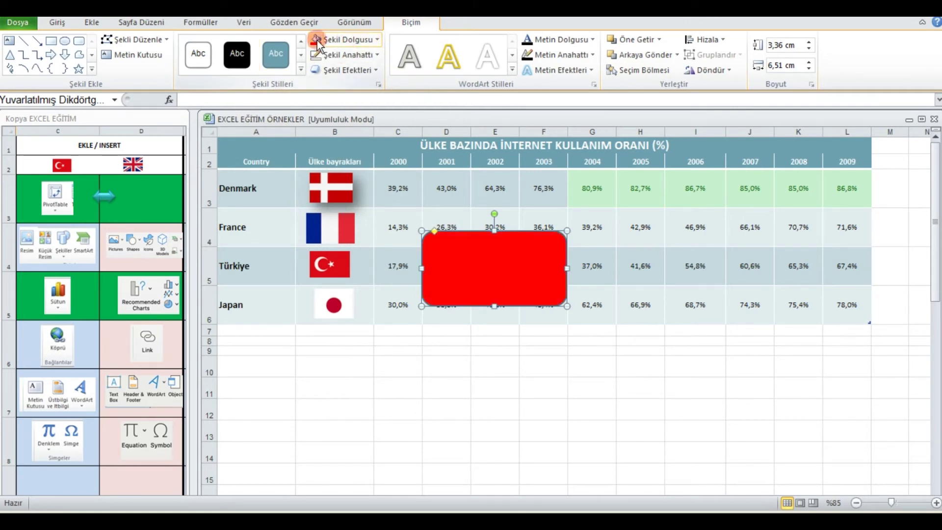
pyautogui.click(344, 52)
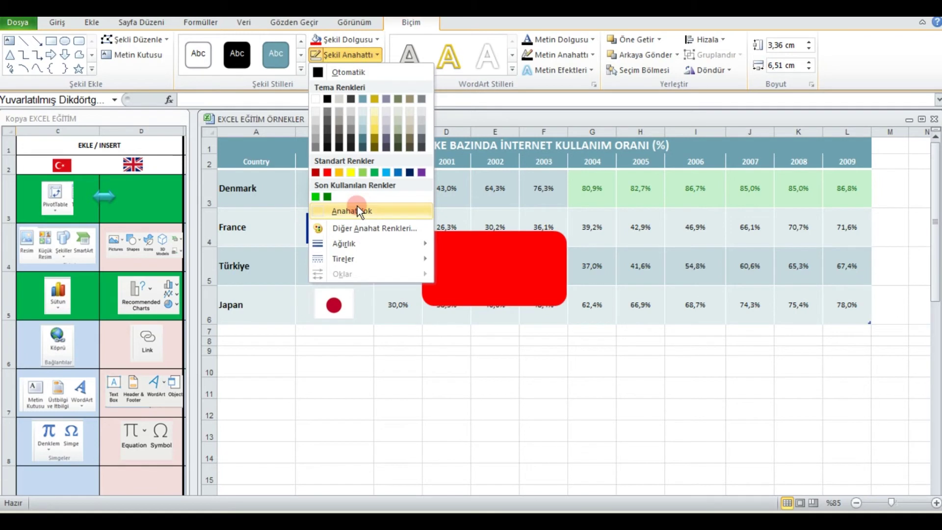
pyautogui.click(357, 210)
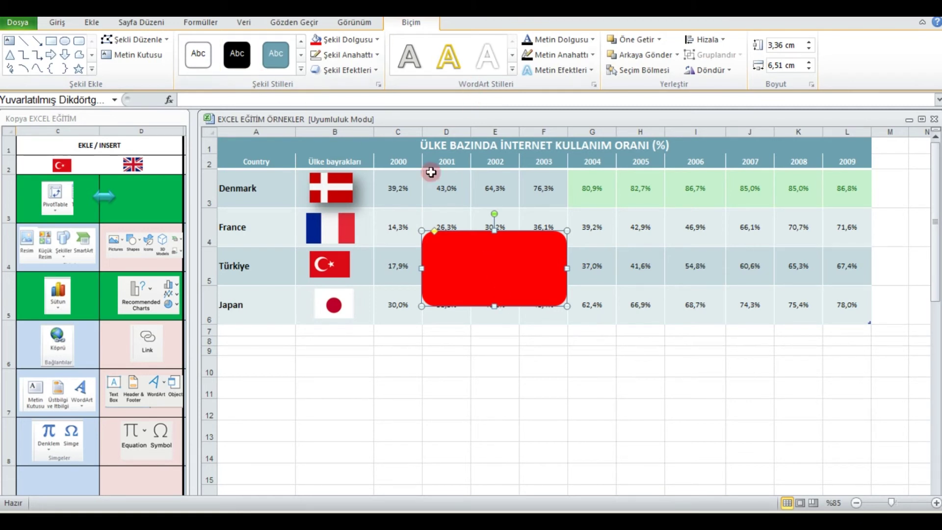
# Raise the red rectangle's fill transparency in Format Shape to make it semi-transparent.
pyautogui.rightClick(495, 272)
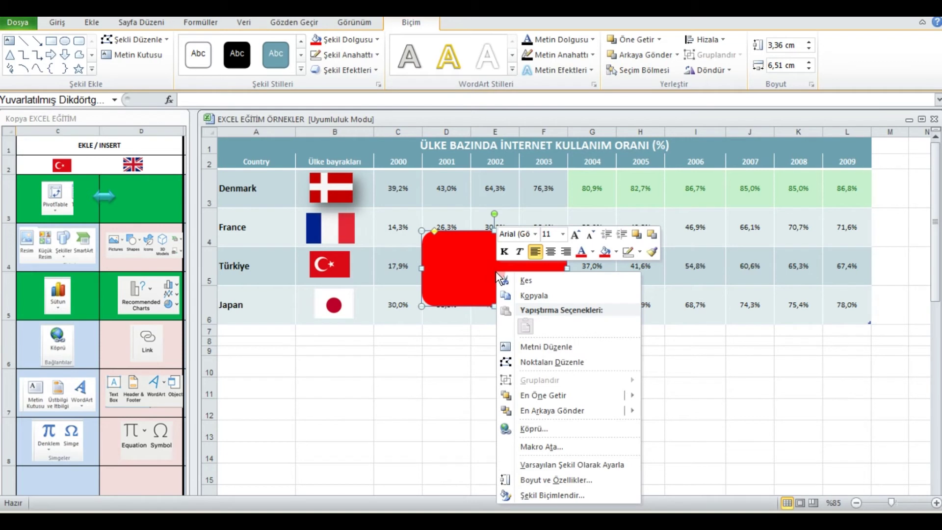
pyautogui.click(548, 496)
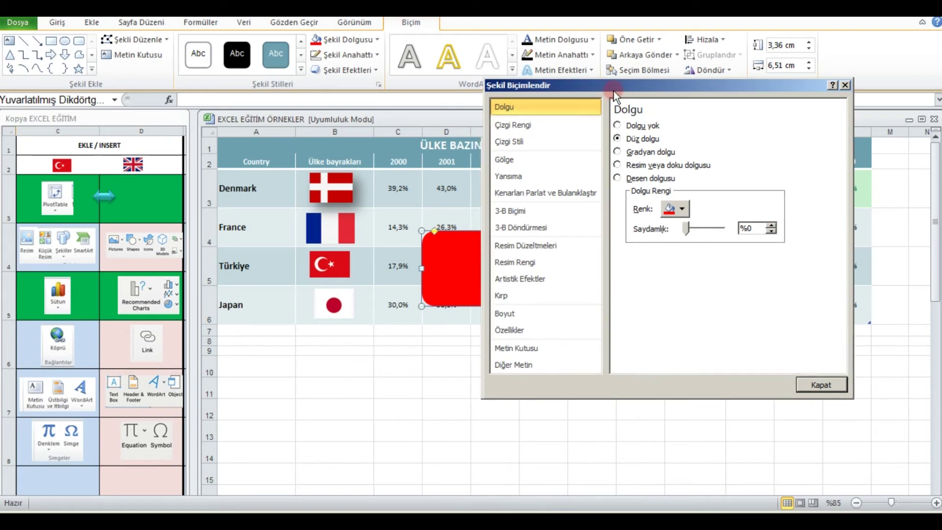
pyautogui.moveTo(613, 89); pyautogui.dragTo(721, 91)
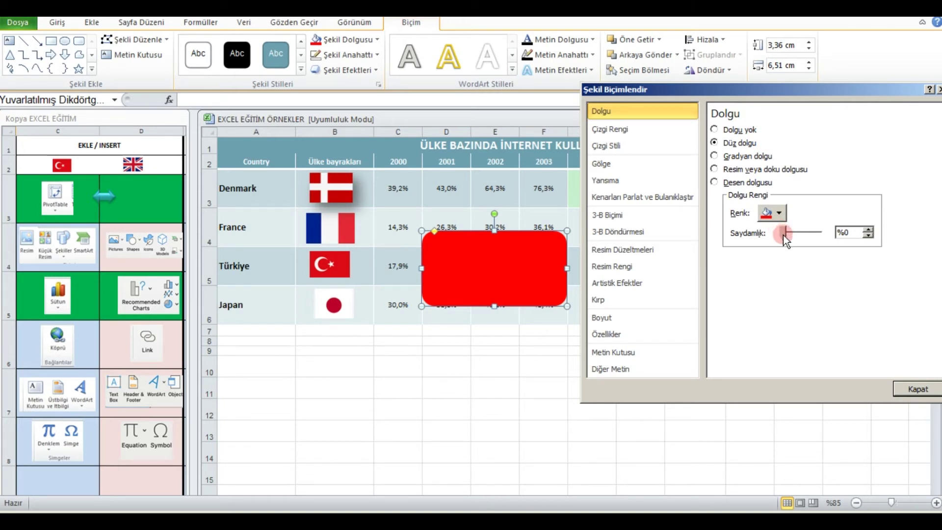
pyautogui.moveTo(785, 235); pyautogui.dragTo(807, 240)
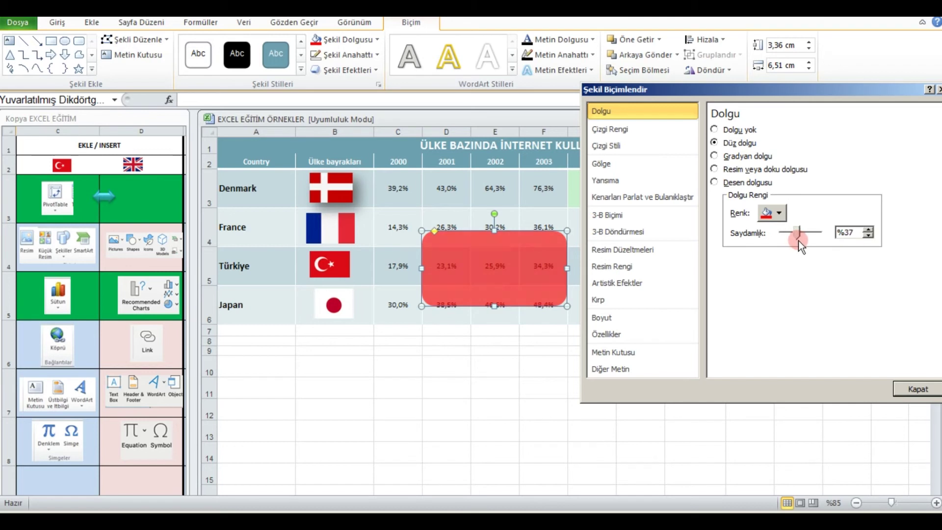
pyautogui.click(904, 388)
pyautogui.click(672, 406)
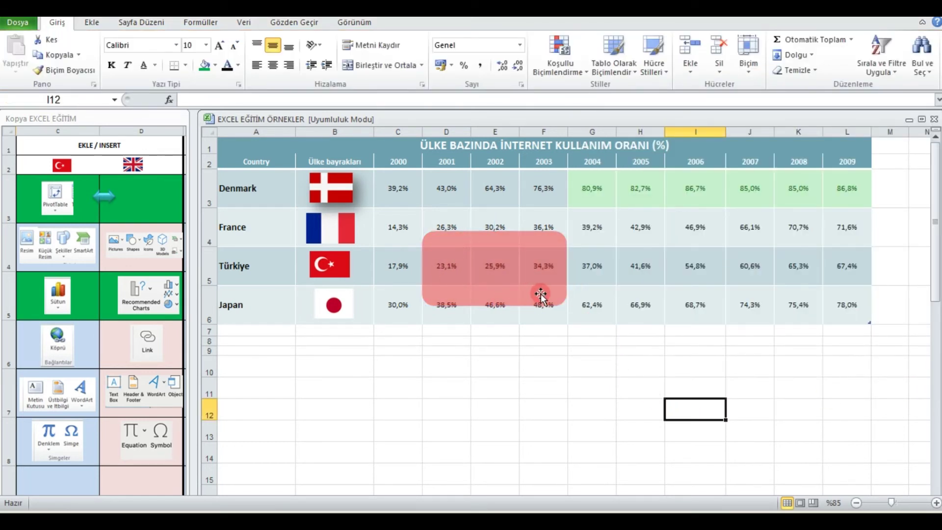
# Shorten the rectangle from top and bottom so it covers only Türkiye's 2001–2003 values.
pyautogui.click(497, 301)
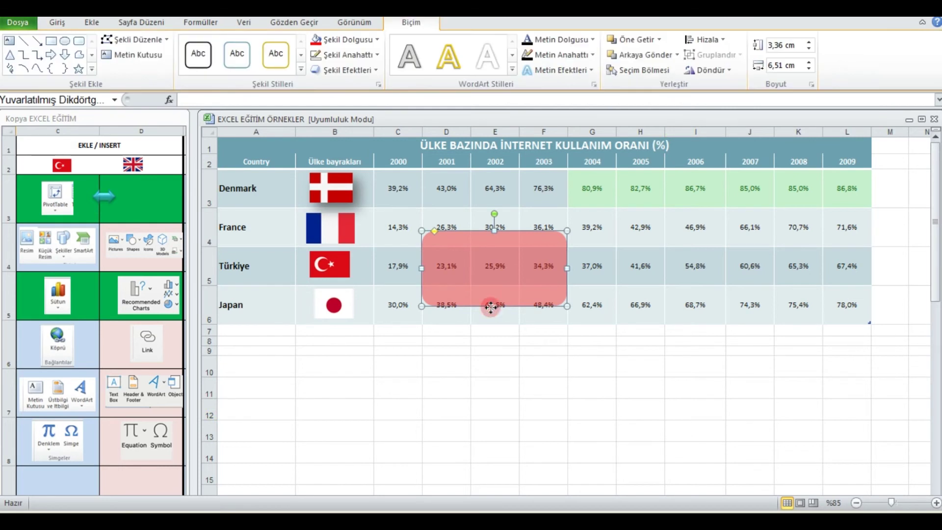
pyautogui.moveTo(492, 306); pyautogui.dragTo(493, 294)
pyautogui.moveTo(496, 229); pyautogui.dragTo(495, 247)
pyautogui.click(522, 370)
pyautogui.click(500, 272)
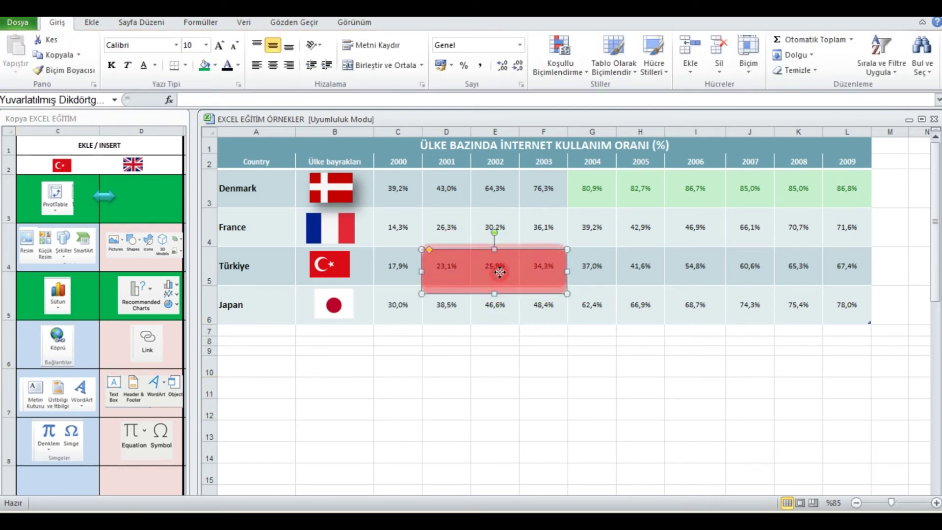
pyautogui.click(523, 366)
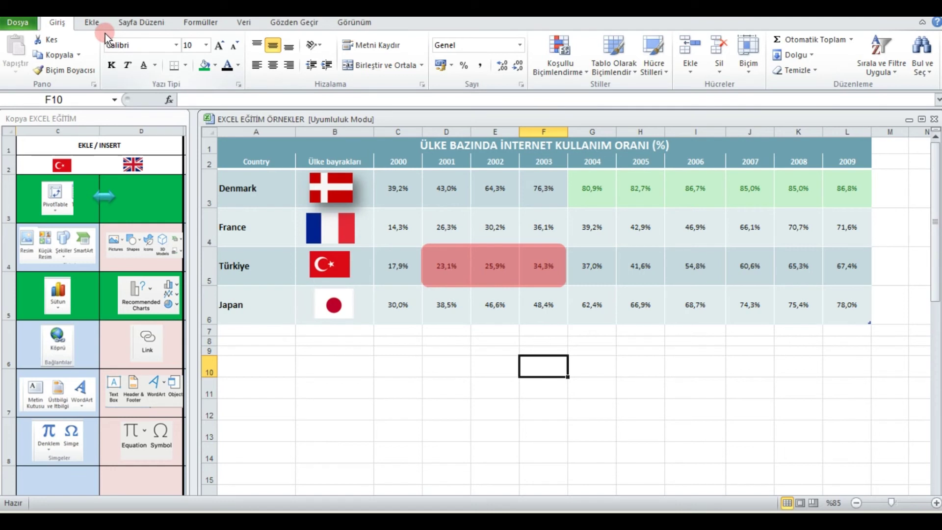
# Browse SmartArt cycle and hierarchy layouts and the Shapes gallery, ending with SmartArt chooser open.
pyautogui.click(90, 24)
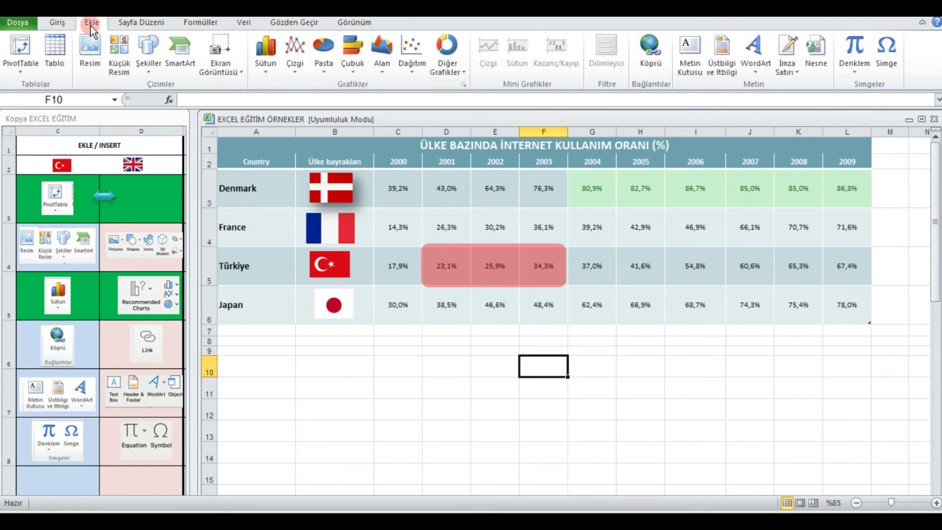
pyautogui.click(190, 58)
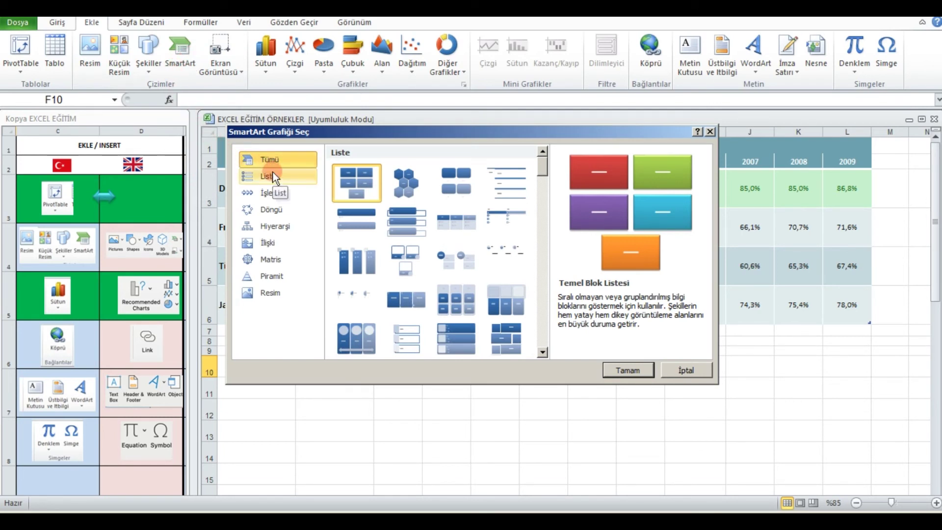
pyautogui.click(292, 211)
pyautogui.click(293, 224)
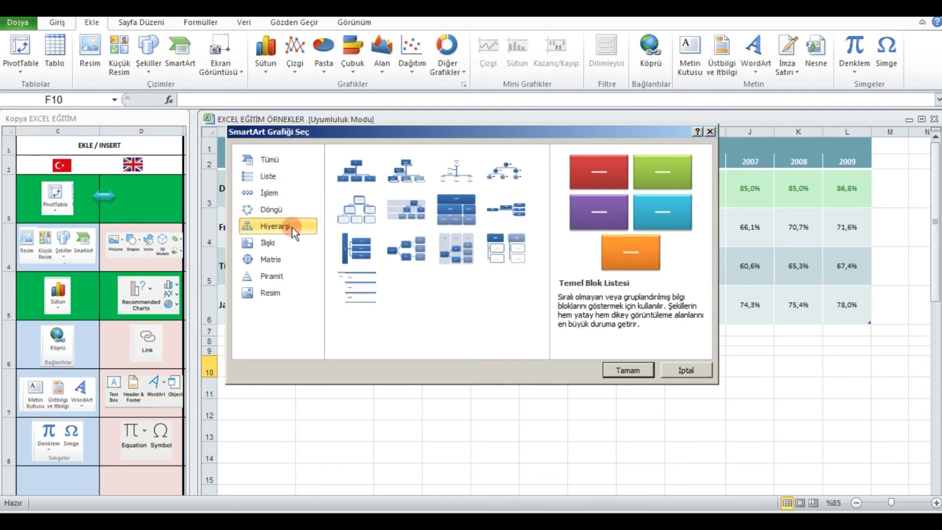
pyautogui.click(464, 290)
pyautogui.click(685, 372)
pyautogui.click(149, 54)
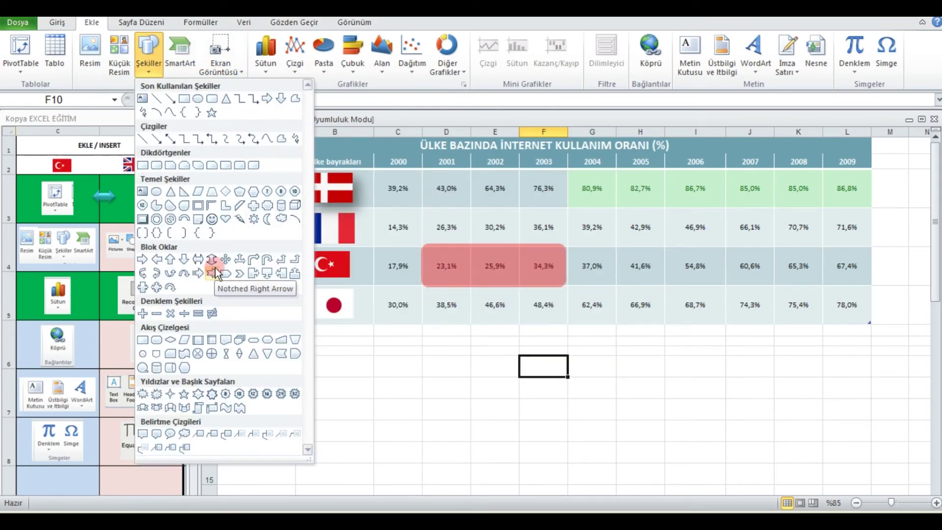
pyautogui.click(186, 59)
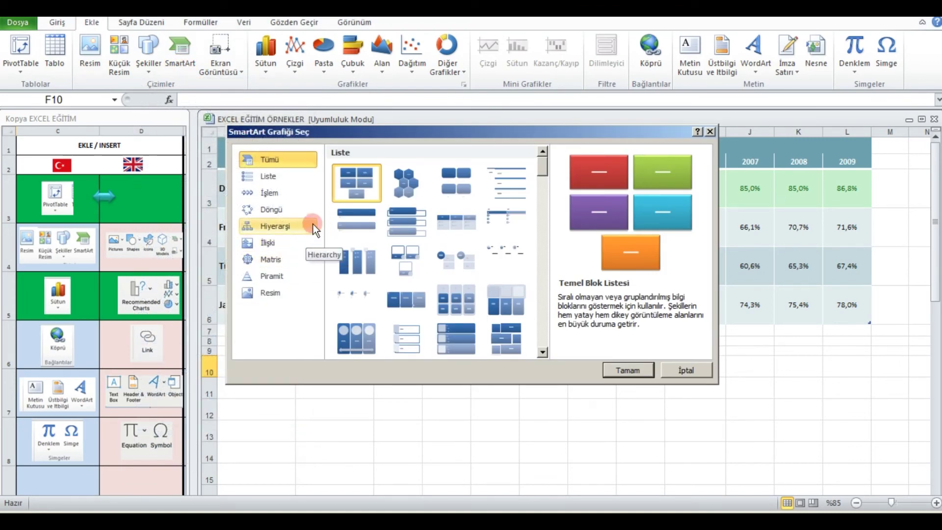
# Insert a Circle Picture Hierarchy graphic from the SmartArt Hierarchy category.
pyautogui.click(296, 231)
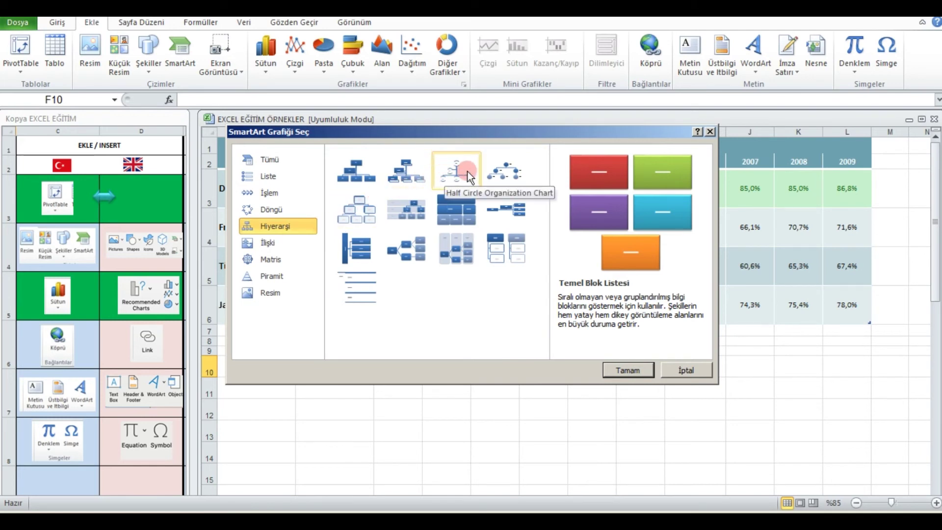
pyautogui.click(500, 169)
pyautogui.click(642, 367)
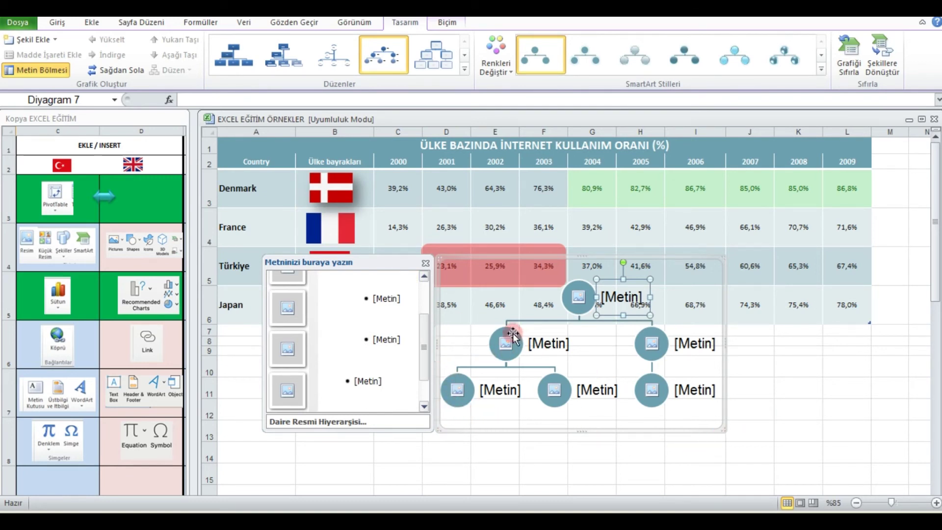
pyautogui.click(356, 323)
# Move the SmartArt diagram down and right so it sits below the table.
pyautogui.click(601, 295)
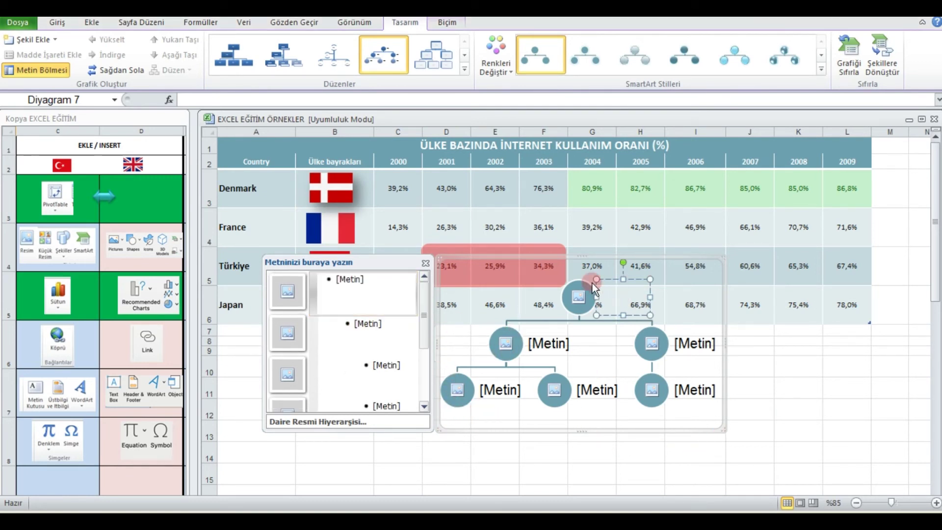
pyautogui.moveTo(551, 328); pyautogui.dragTo(461, 358)
pyautogui.scroll(-2, 461, 358)
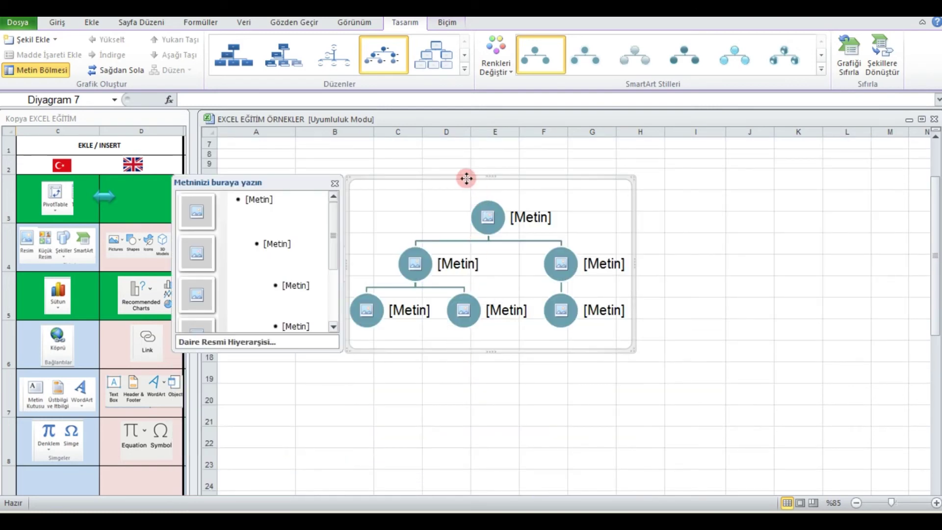
pyautogui.moveTo(466, 178); pyautogui.dragTo(561, 210)
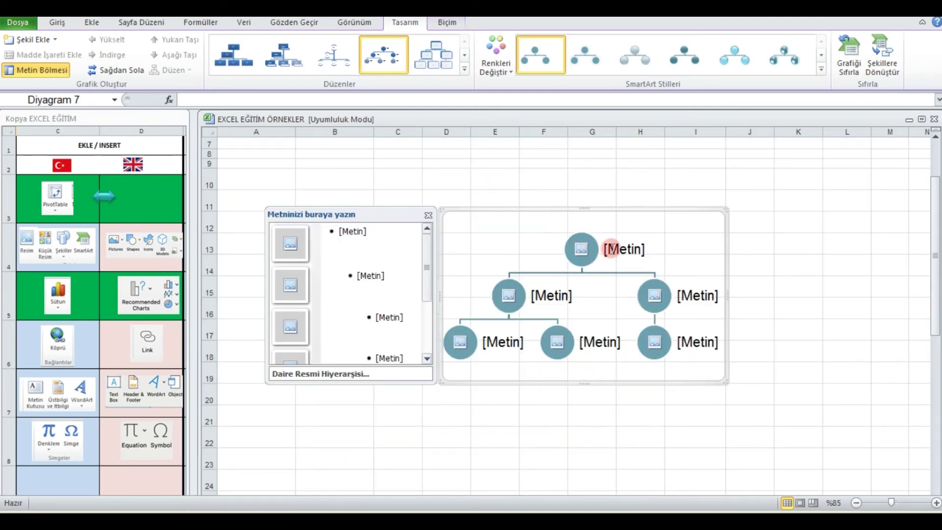
# Label the top node GM and the second-level nodes ÜRETİM and KALİTE.
pyautogui.click(611, 249)
pyautogui.write('GM')
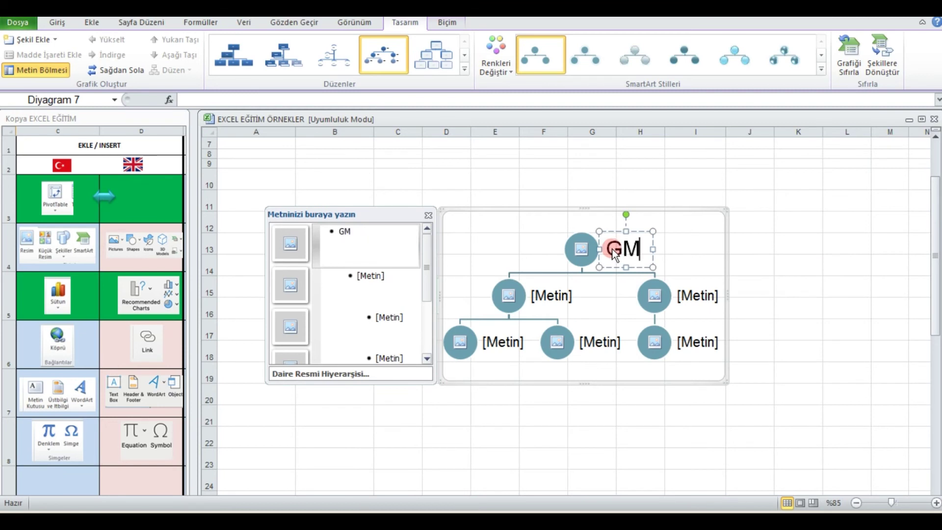
pyautogui.click(552, 296)
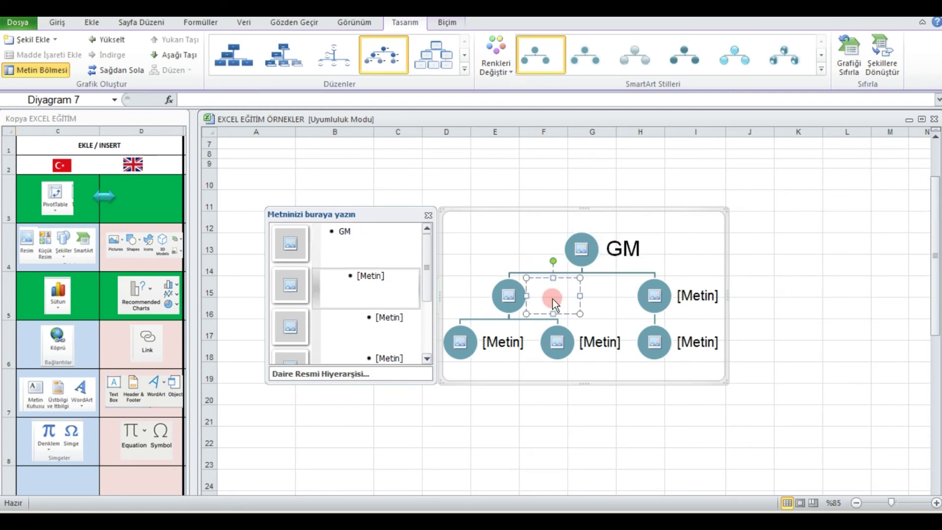
pyautogui.write('ÜRETİM')
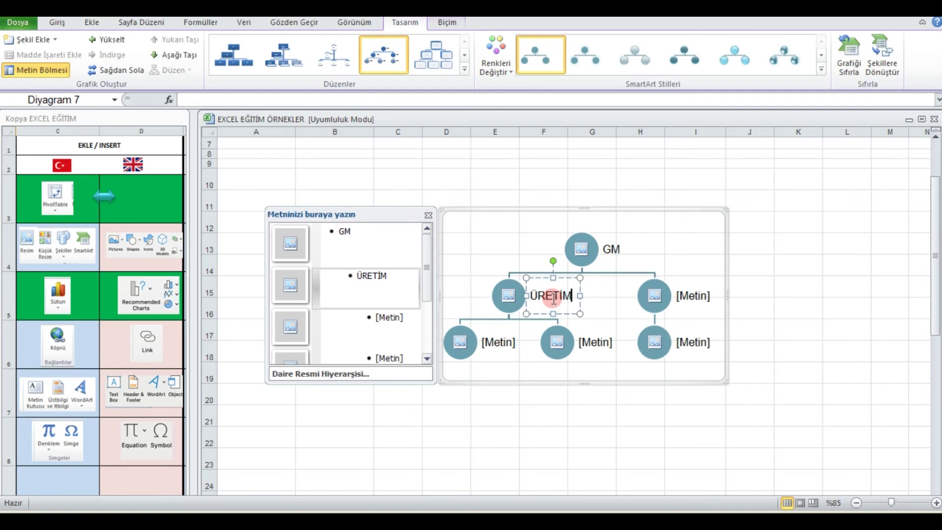
pyautogui.click(679, 295)
pyautogui.write('KALİTE')
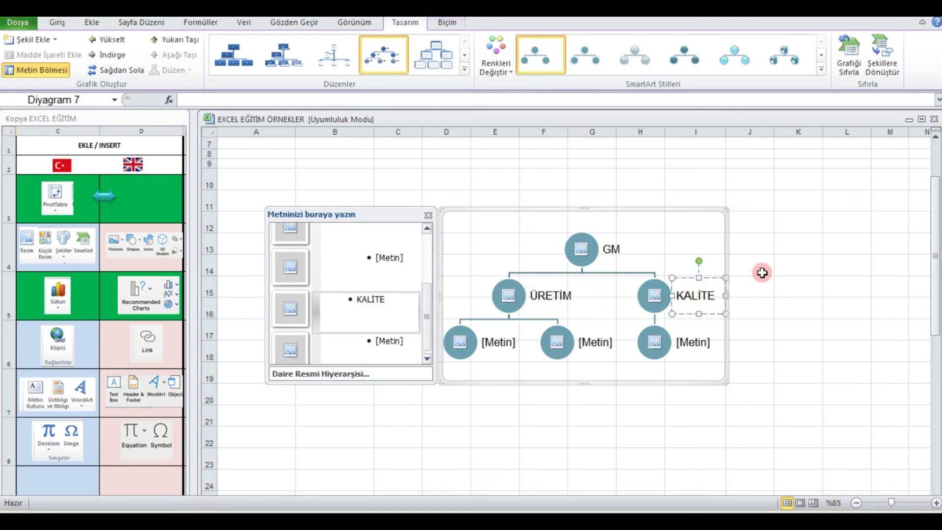
# Label the bottom-row nodes AHMET, AYŞE and MEHMET.
pyautogui.click(494, 342)
pyautogui.write('AHMET')
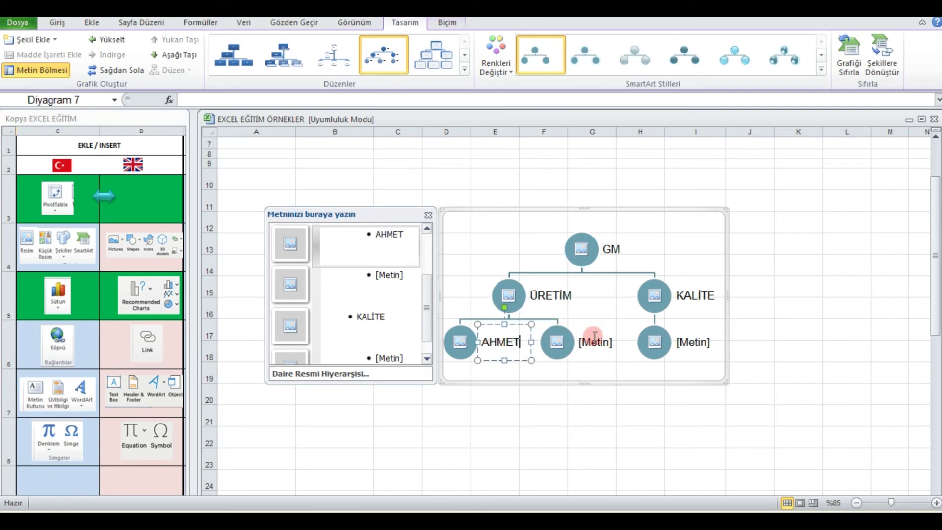
pyautogui.click(594, 339)
pyautogui.write('AYŞE')
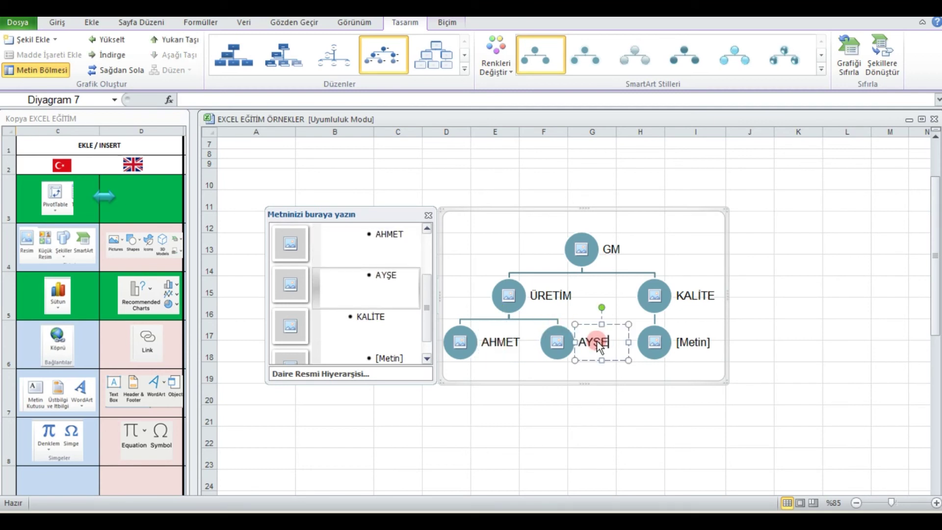
pyautogui.click(693, 346)
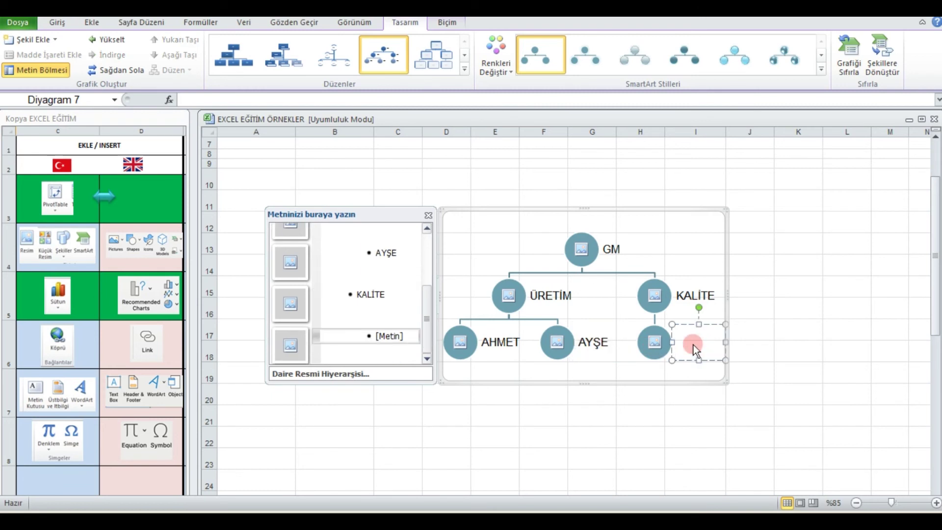
pyautogui.write('MEHMET')
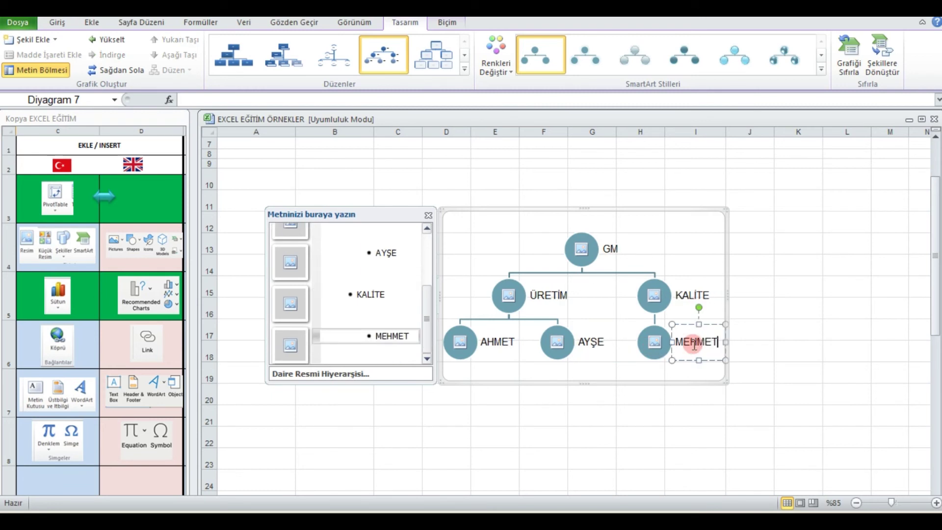
pyautogui.click(664, 397)
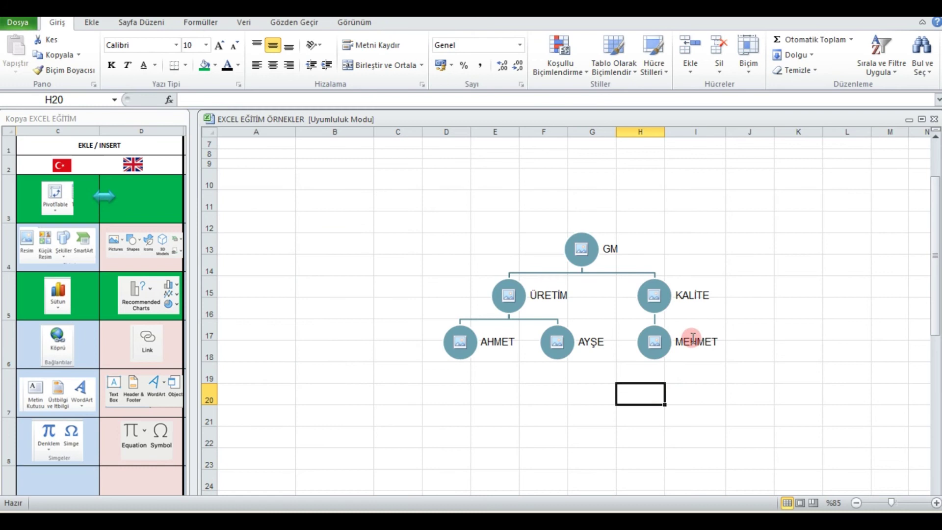
# Add two empty second-level entries after ÜRETİM in the SmartArt Text Pane.
pyautogui.click(670, 338)
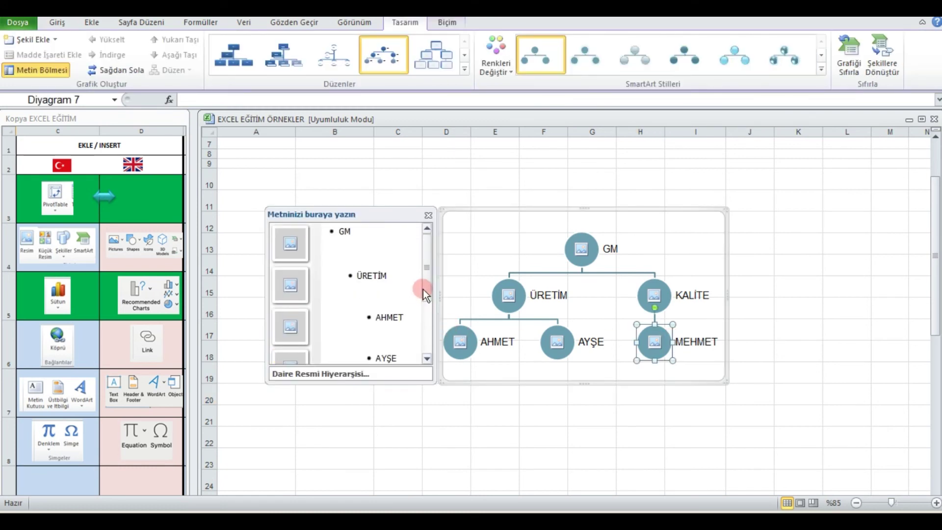
pyautogui.scroll(-1, 424, 295)
pyautogui.scroll(-2, 426, 333)
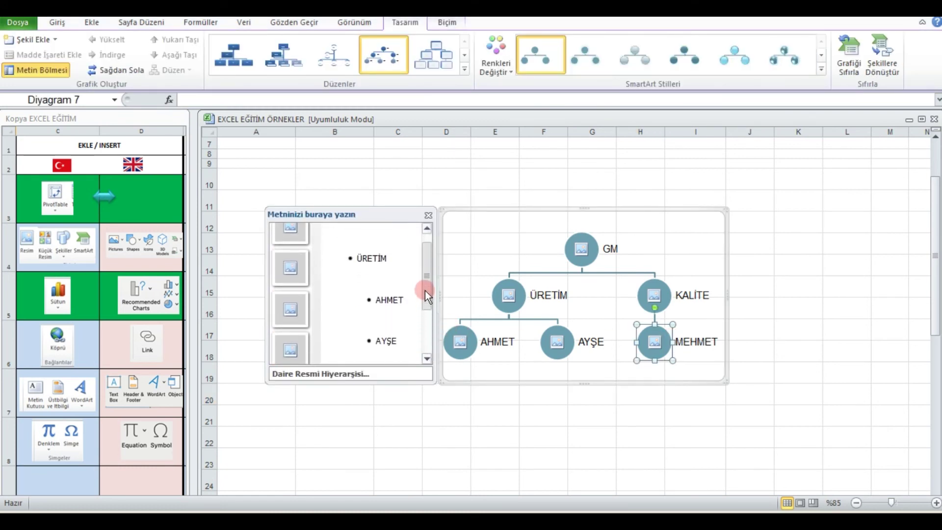
pyautogui.moveTo(427, 361); pyautogui.dragTo(425, 260)
pyautogui.click(363, 237)
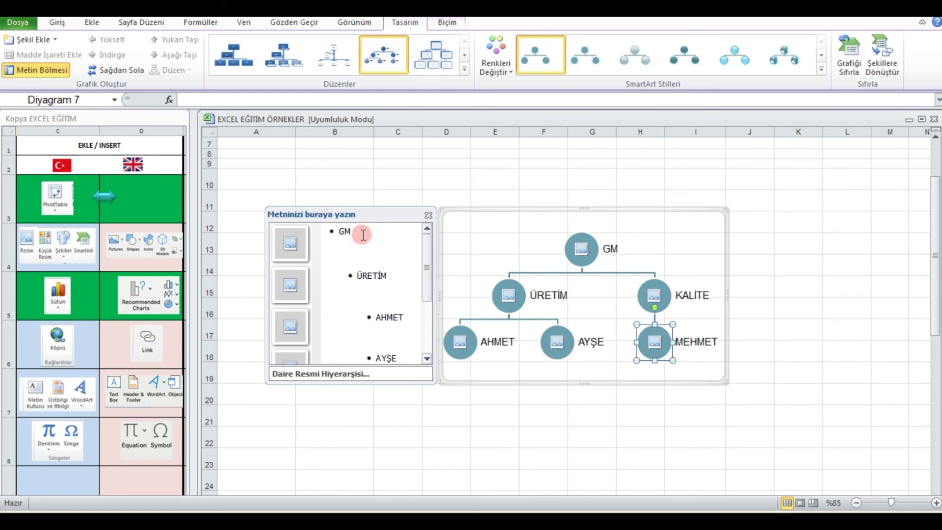
pyautogui.click(365, 231)
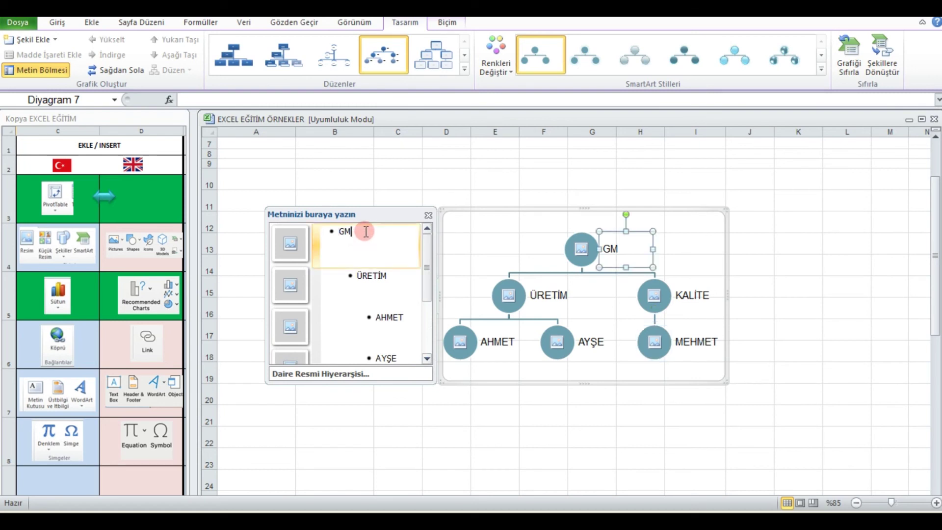
pyautogui.click(402, 274)
pyautogui.press('Return')
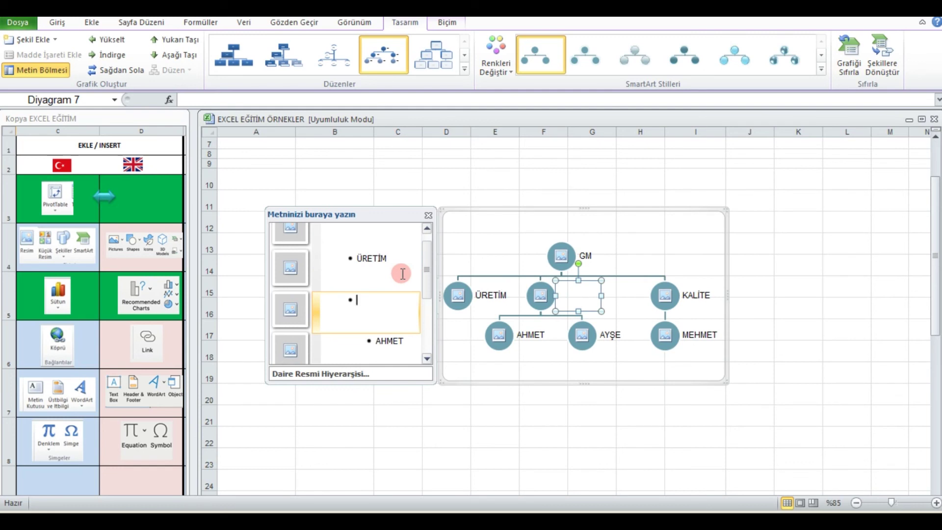
pyautogui.press('Return')
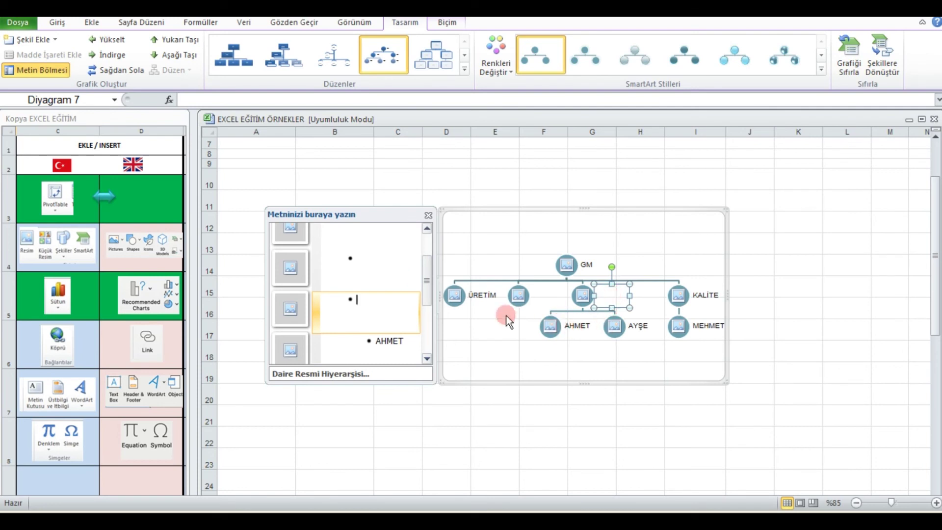
# Add one empty entry after AYŞE in the Text Pane.
pyautogui.moveTo(427, 283); pyautogui.dragTo(427, 357)
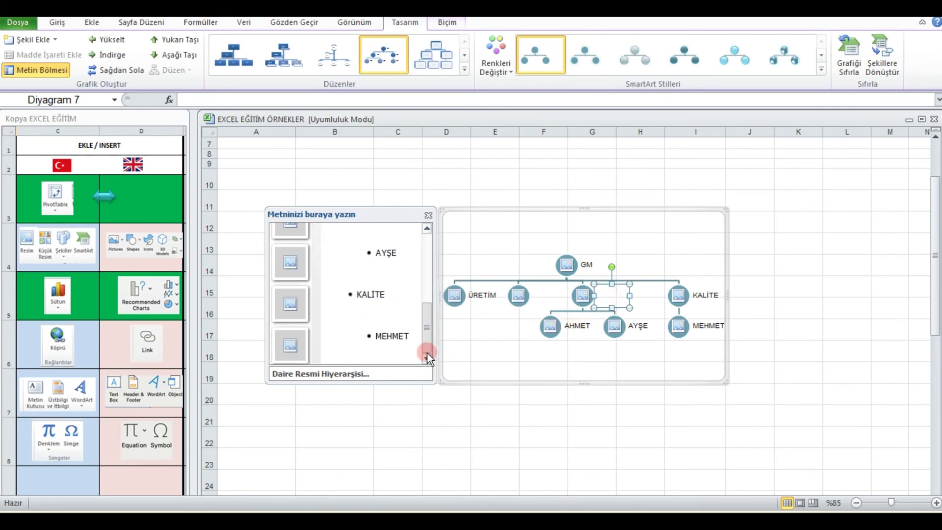
pyautogui.click(414, 255)
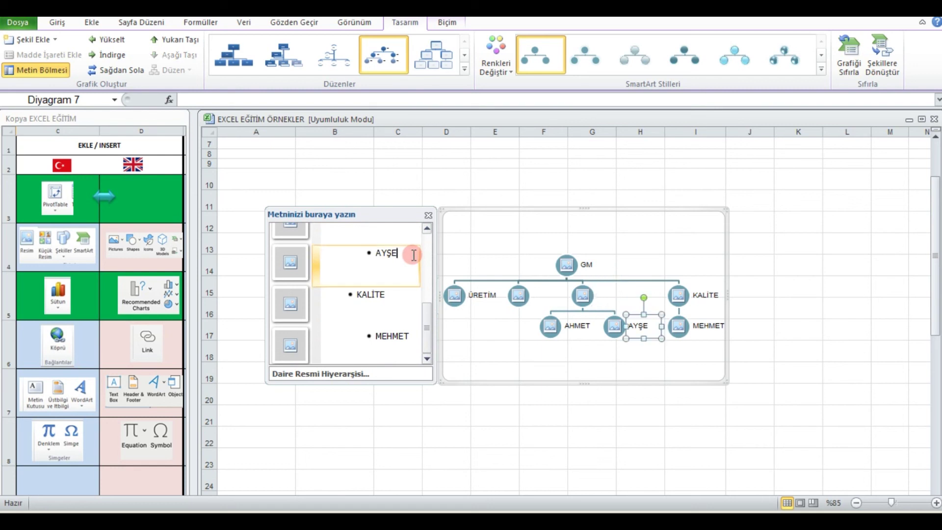
pyautogui.press('Return')
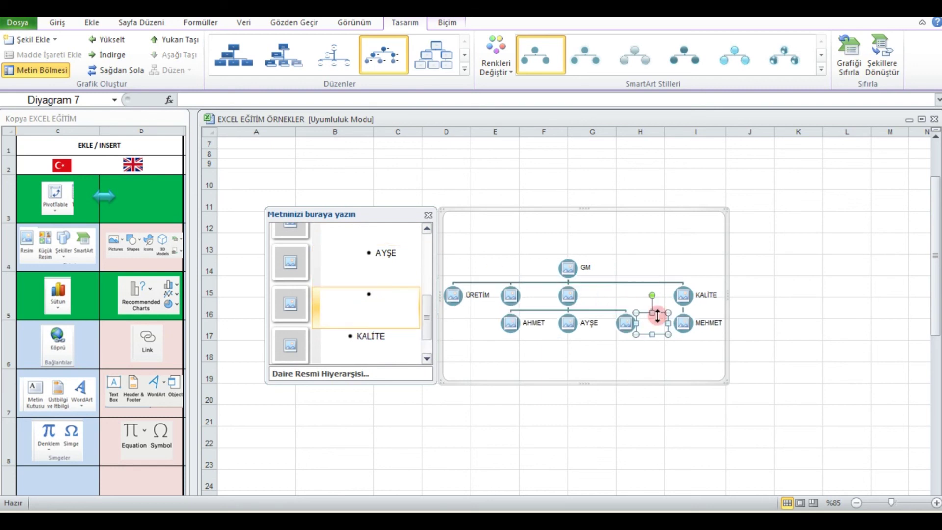
pyautogui.click(741, 405)
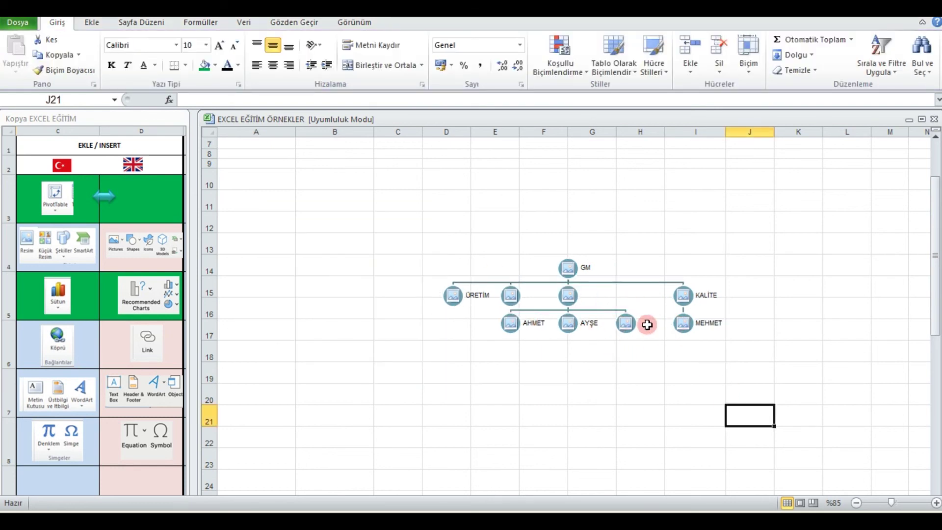
pyautogui.click(602, 274)
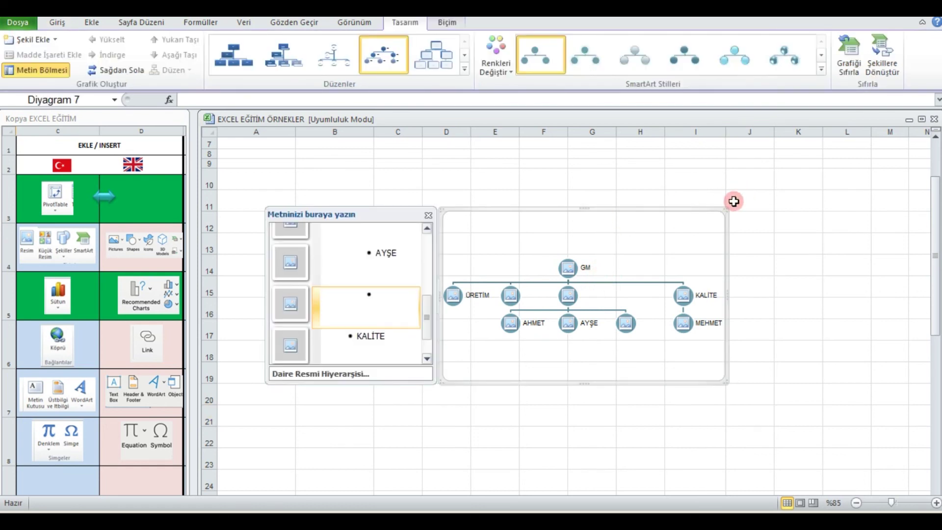
# Enlarge the org chart by stretching its top, bottom and right edges.
pyautogui.moveTo(605, 205); pyautogui.dragTo(579, 156)
pyautogui.moveTo(587, 385); pyautogui.dragTo(603, 459)
pyautogui.moveTo(725, 310); pyautogui.dragTo(873, 309)
# Place the France flag picture in the ÜRETİM circle.
pyautogui.click(459, 307)
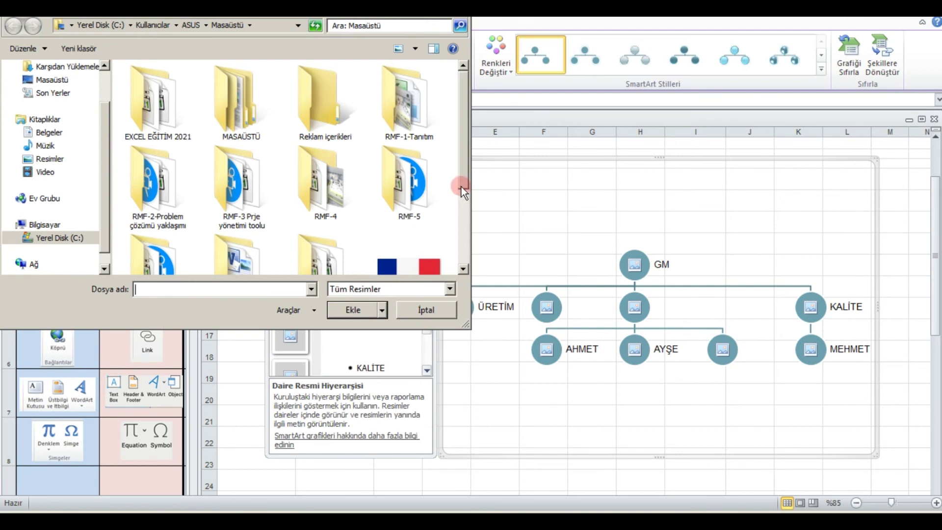
pyautogui.moveTo(461, 189); pyautogui.dragTo(461, 225)
pyautogui.doubleClick(420, 211)
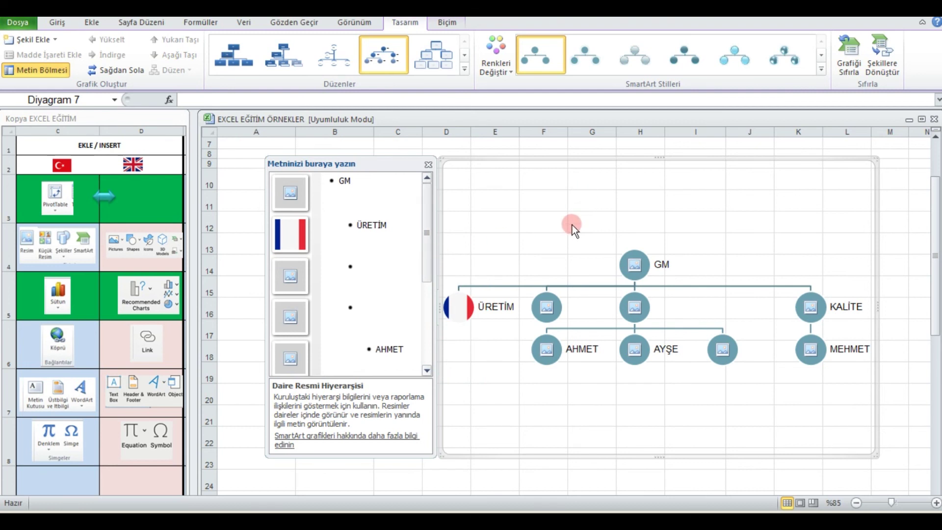
# Close the Text Pane and apply the 3-D Inside SmartArt style to the org chart.
pyautogui.click(428, 164)
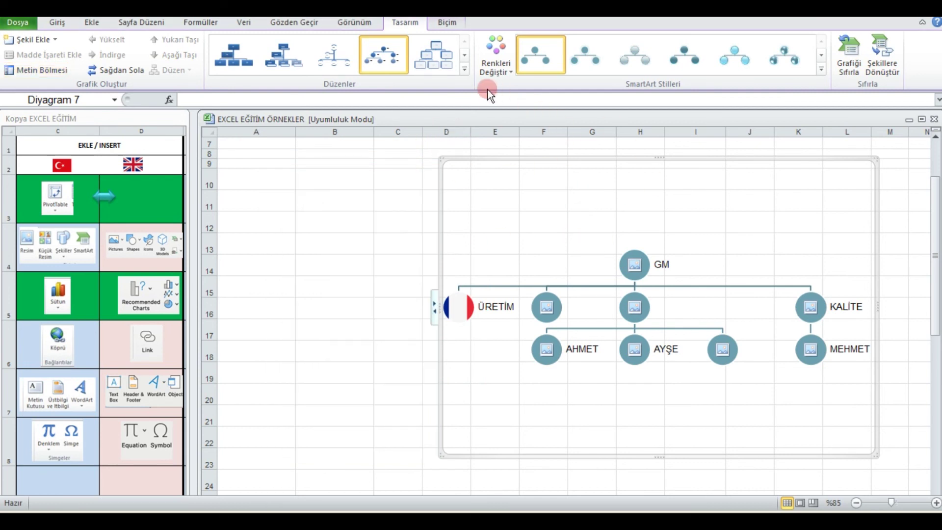
pyautogui.click(465, 71)
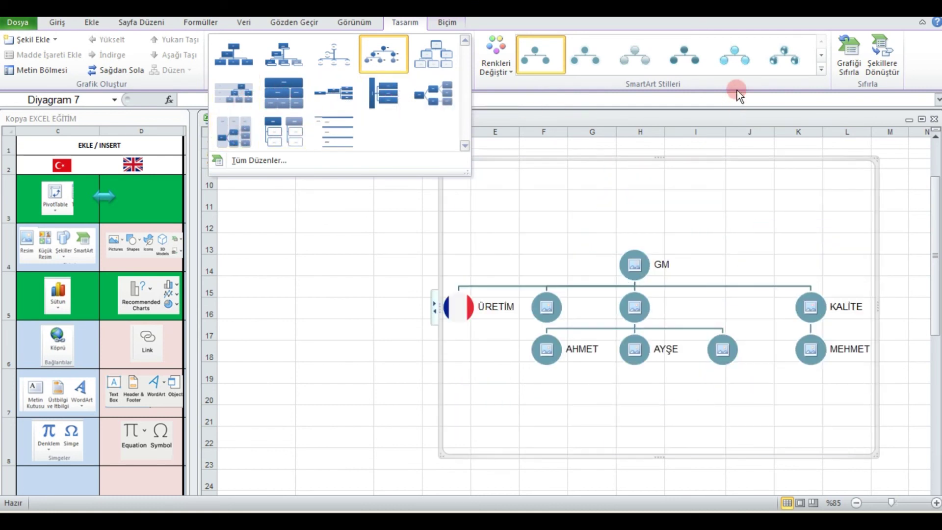
pyautogui.click(822, 67)
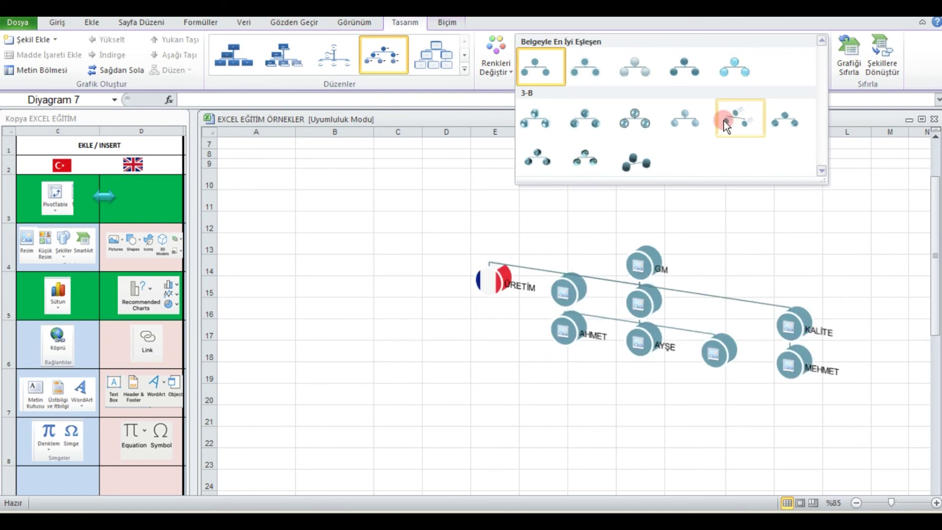
pyautogui.click(572, 132)
pyautogui.click(349, 195)
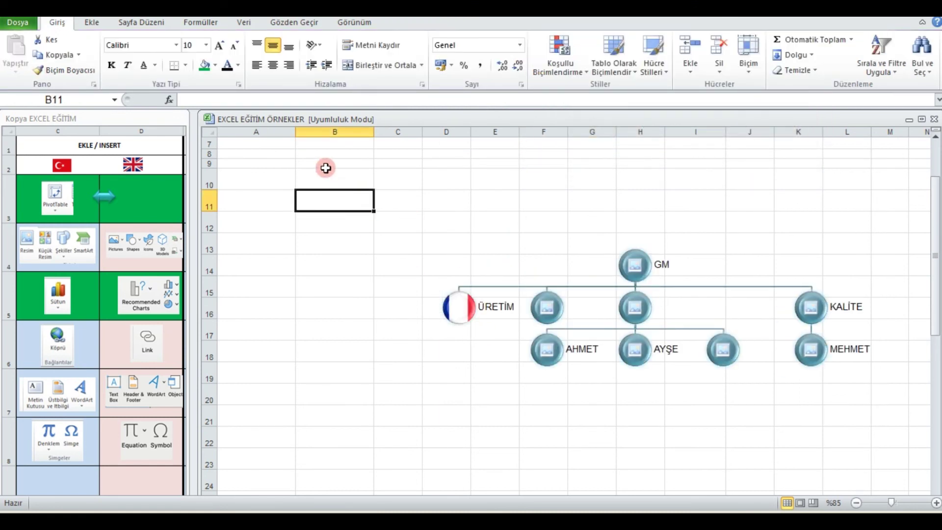
pyautogui.click(92, 22)
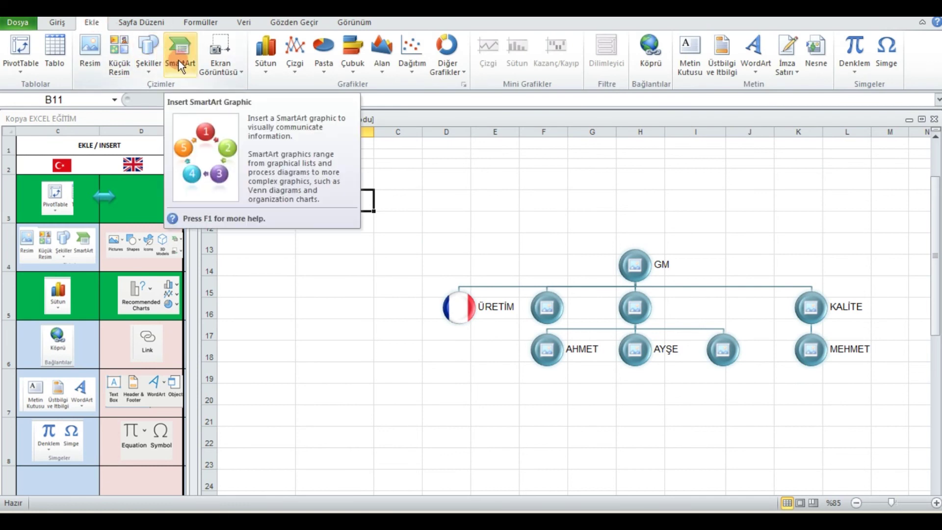
# In the Kopya EXCEL EĞİTİM workbook, select cells C4:D4 and show the Giriş (Home) tab.
pyautogui.click(104, 364)
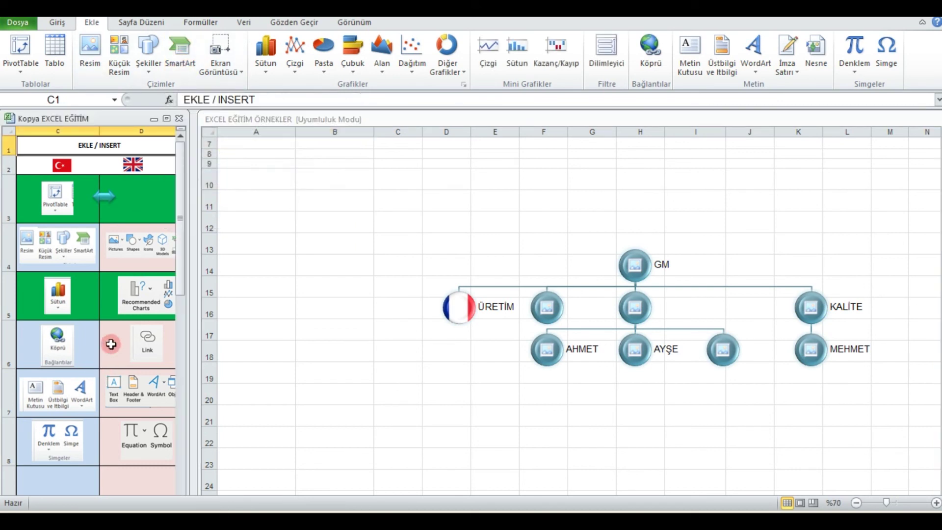
pyautogui.moveTo(147, 255); pyautogui.dragTo(37, 248)
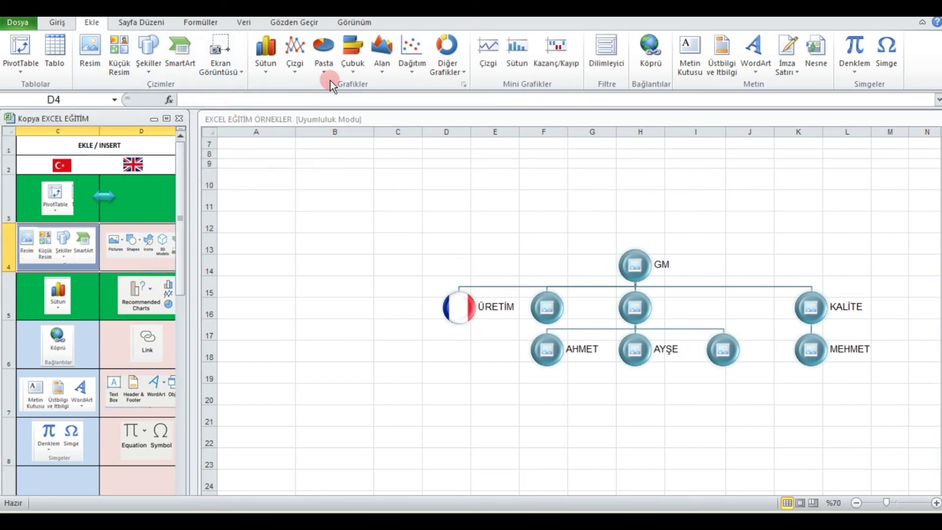
pyautogui.click(62, 22)
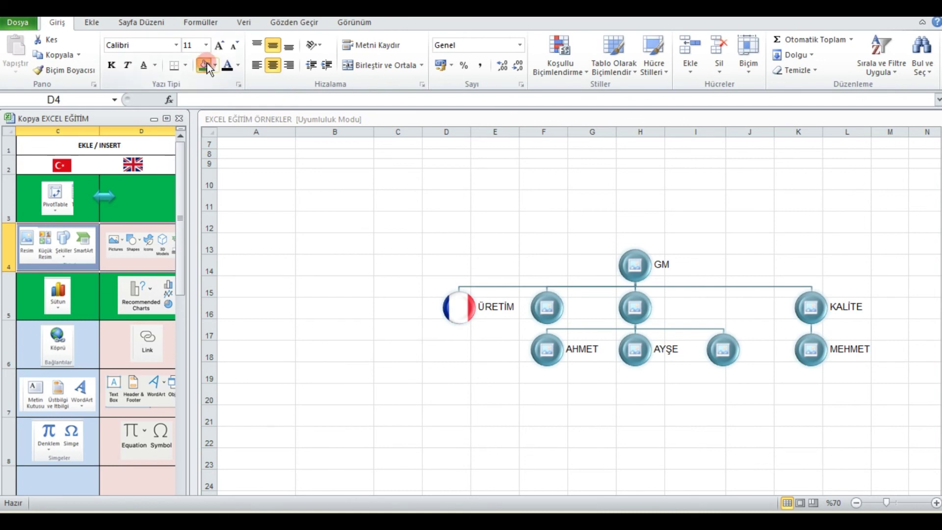
# Check the EKLE / INSERT columns in the reference sheet, then return to EXCEL EĞİTİM ÖRNEKLER's Ekle tab.
pyautogui.click(275, 240)
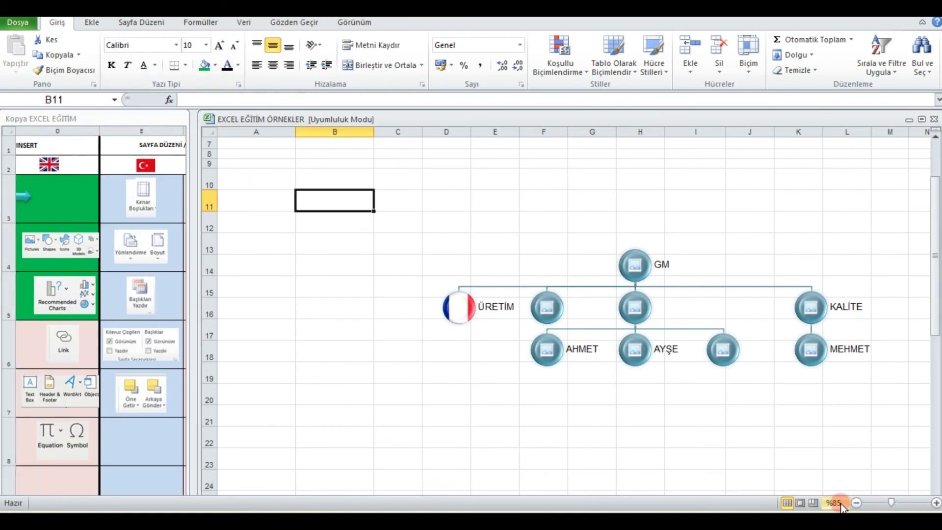
pyautogui.click(79, 435)
pyautogui.click(132, 438)
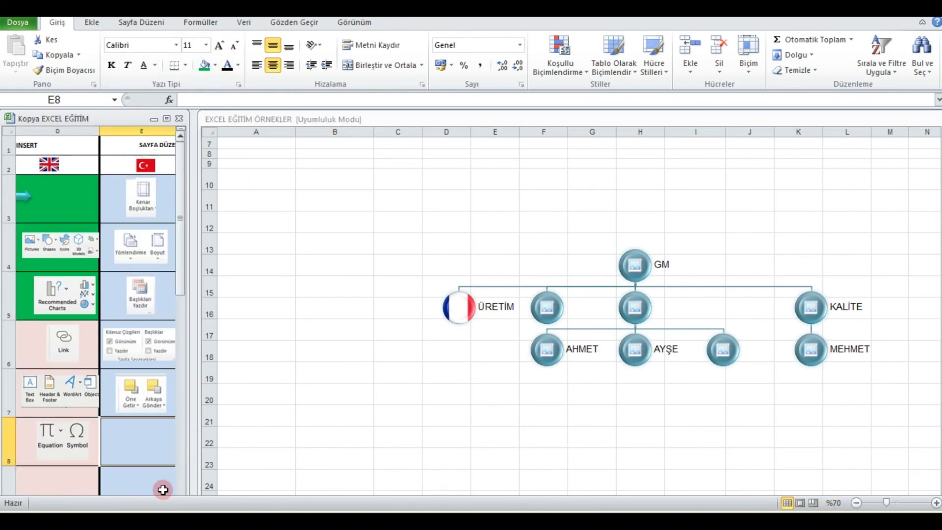
pyautogui.press('Home')
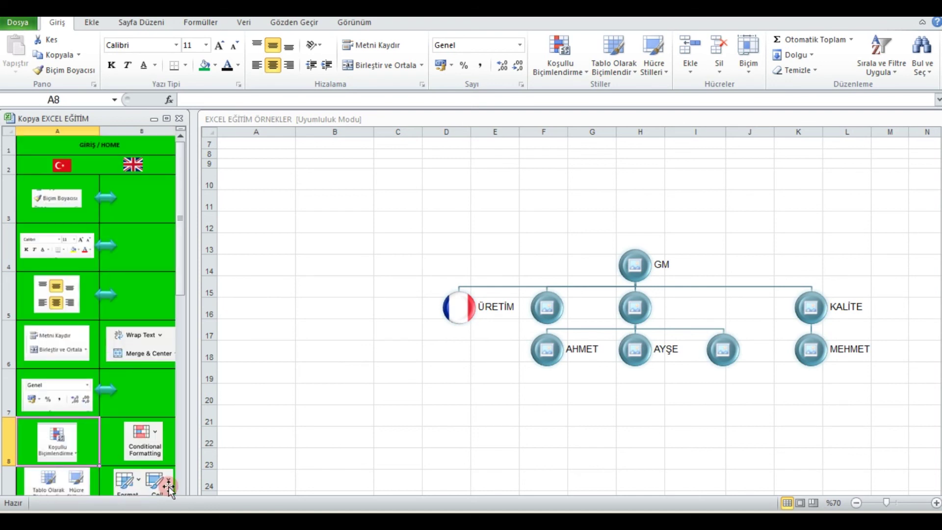
pyautogui.press('Right')
pyautogui.press('Right')
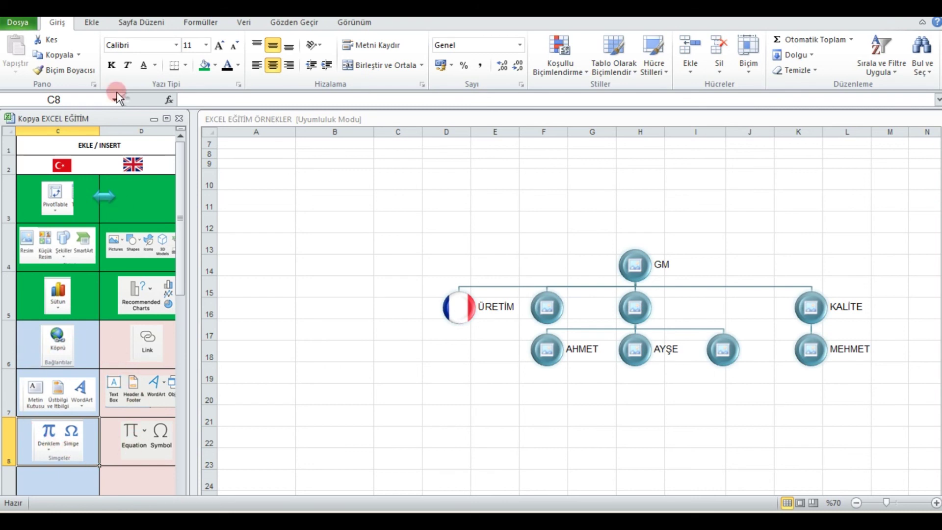
pyautogui.click(93, 24)
pyautogui.click(327, 203)
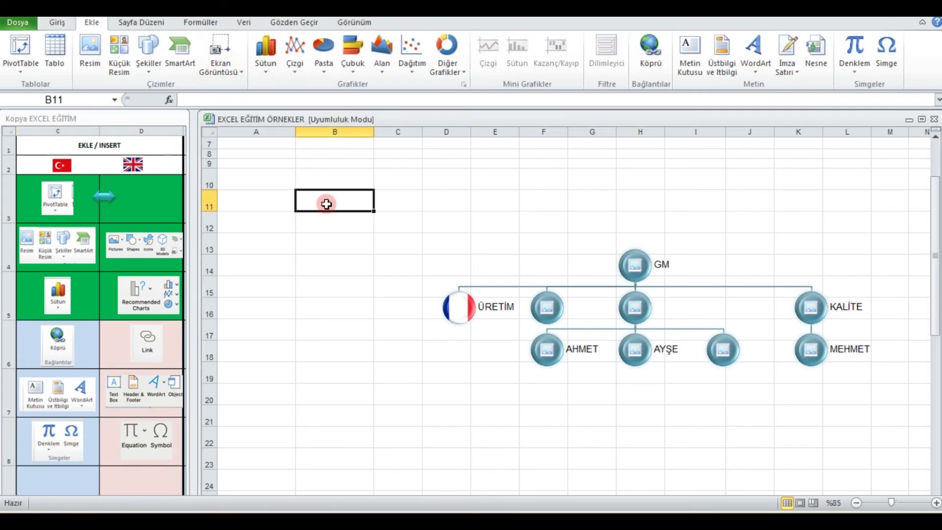